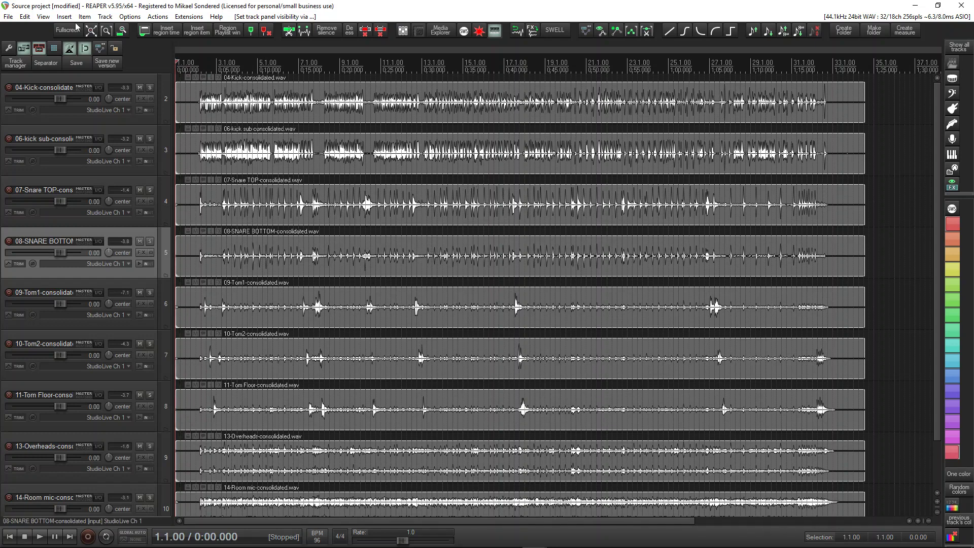
# Step: Set the project's timebase for items, envelopes and markers to Time in the project settings
pyautogui.click(13, 19)
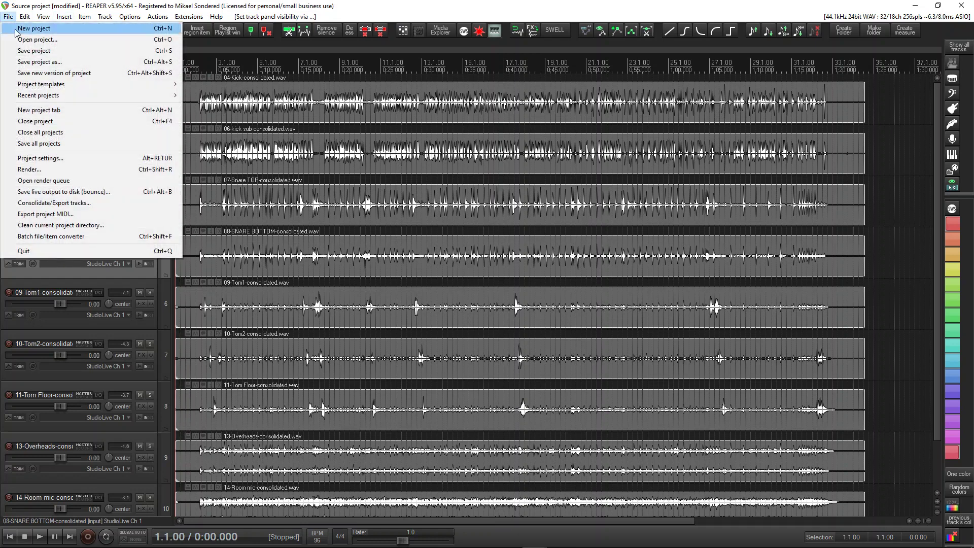
pyautogui.click(65, 158)
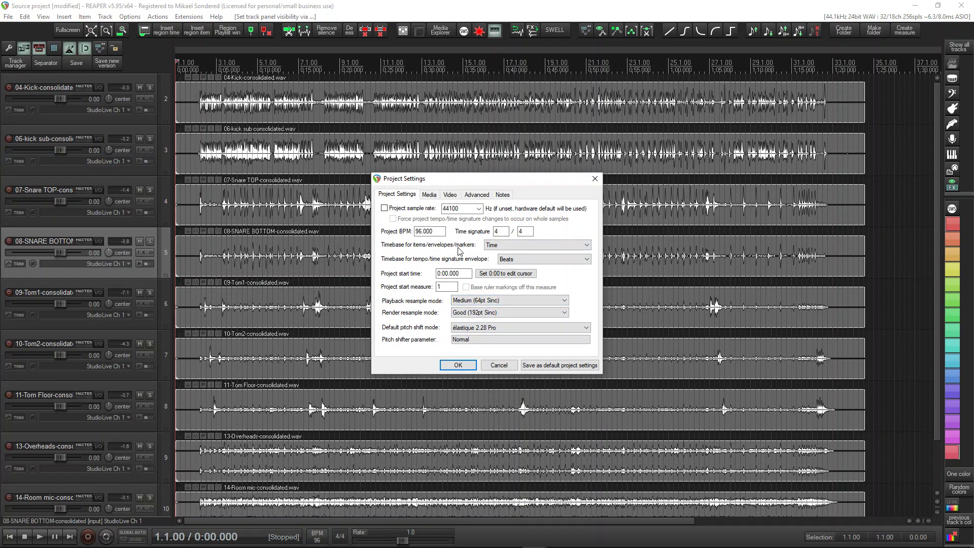
pyautogui.click(553, 245)
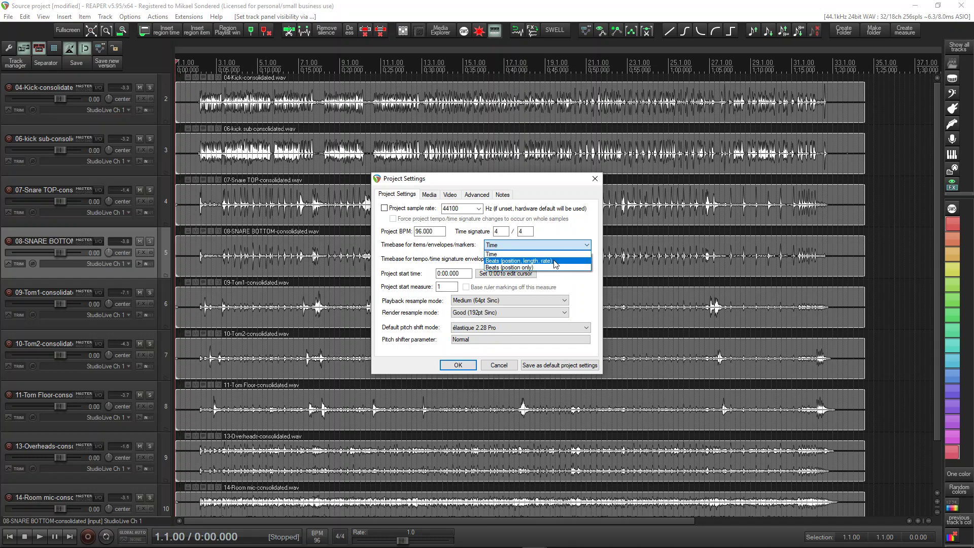
pyautogui.click(538, 254)
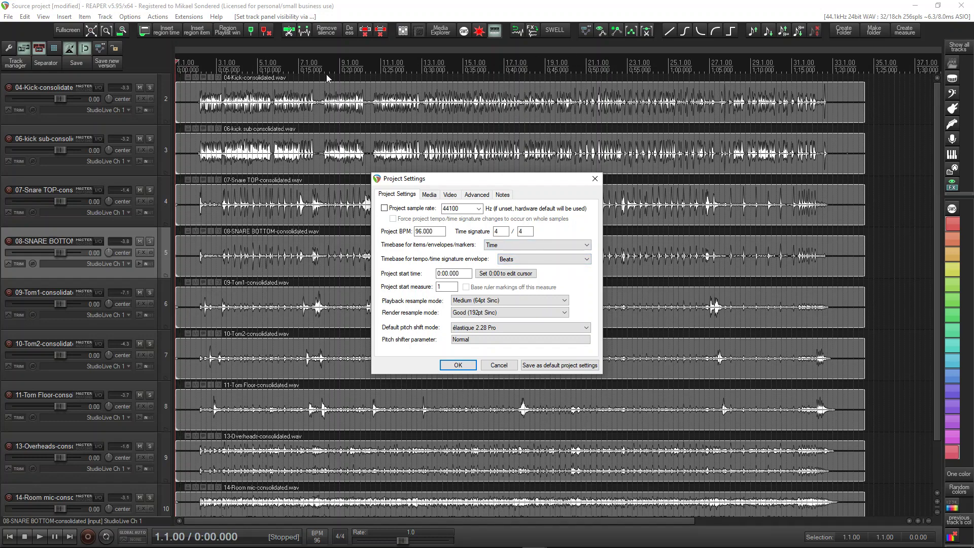
pyautogui.click(595, 178)
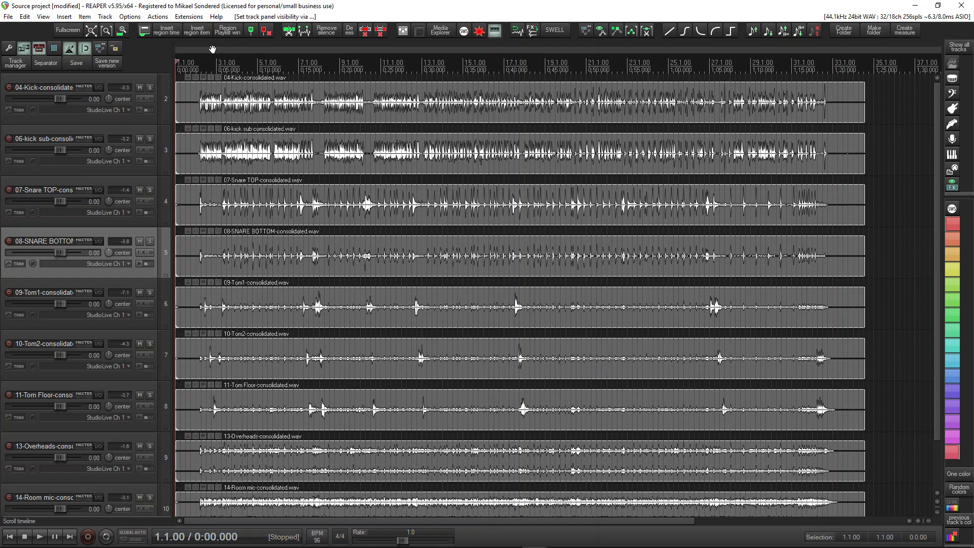
# Step: Review the metronome settings and play the drums from 2.1.00 to compare them with the click
pyautogui.rightClick(72, 49)
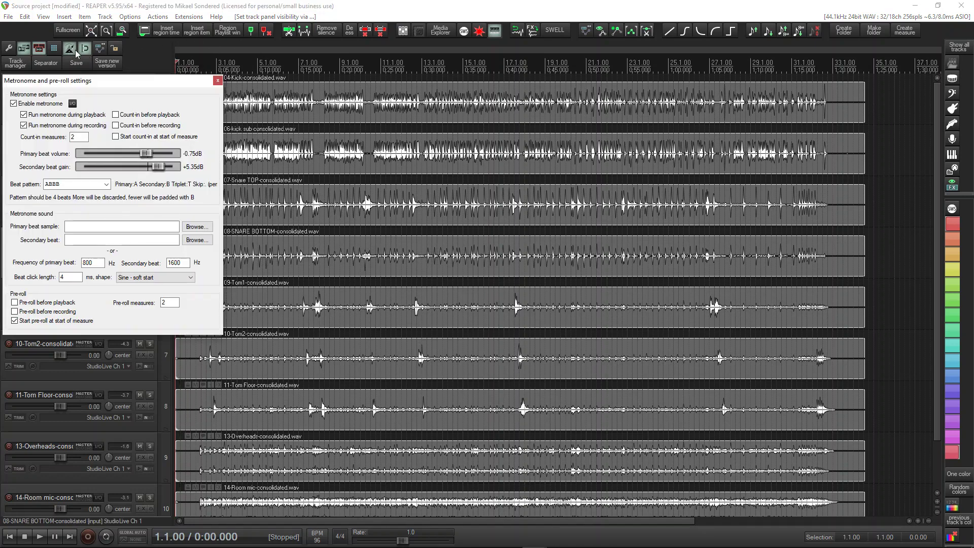
pyautogui.click(140, 58)
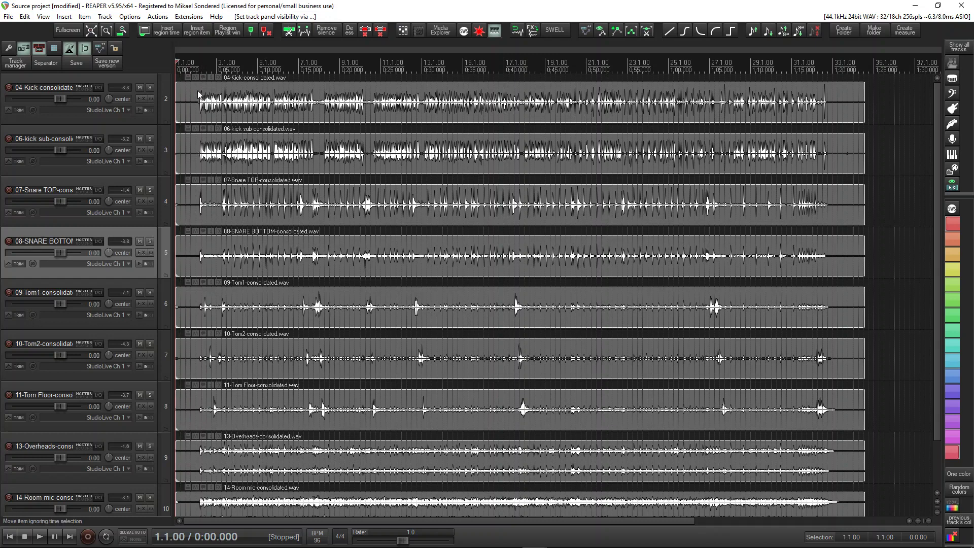
pyautogui.click(197, 96)
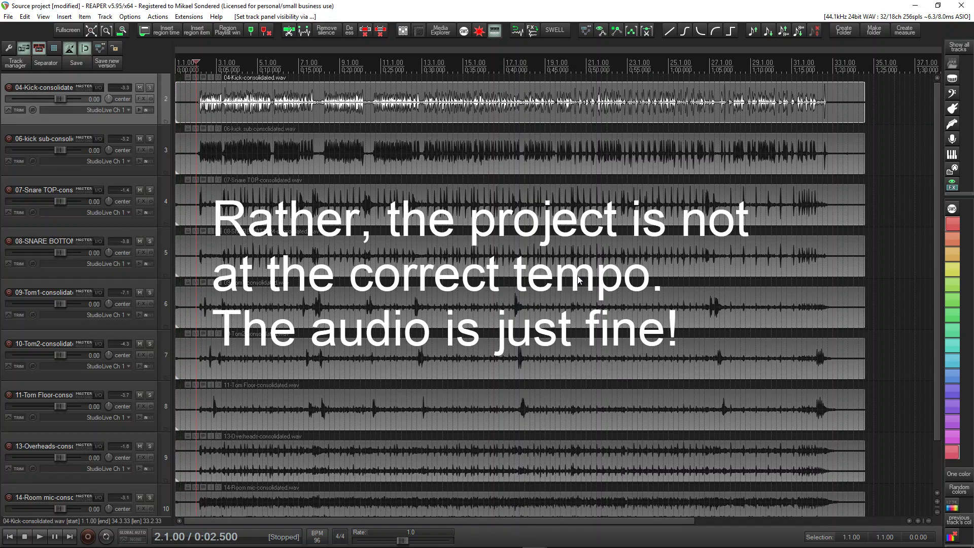
pyautogui.press('space')
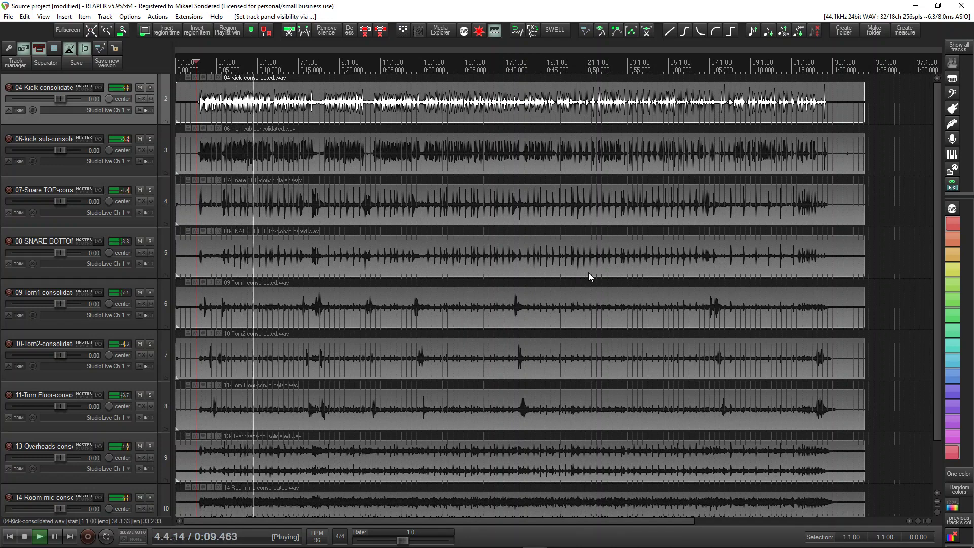
pyautogui.press('space')
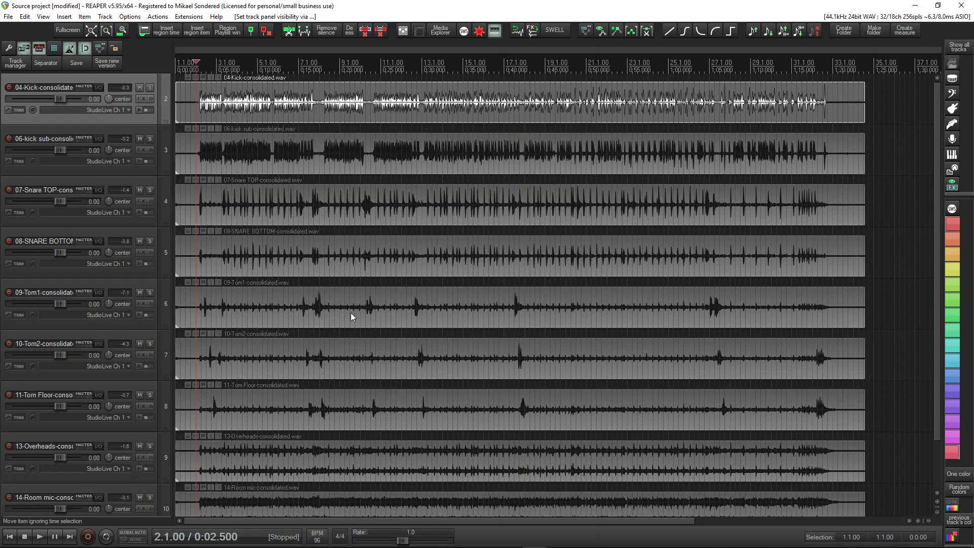
# Step: Filter the action list for "tap" and inspect the shortcut assignment of the Transport: Tap tempo action
pyautogui.click(156, 17)
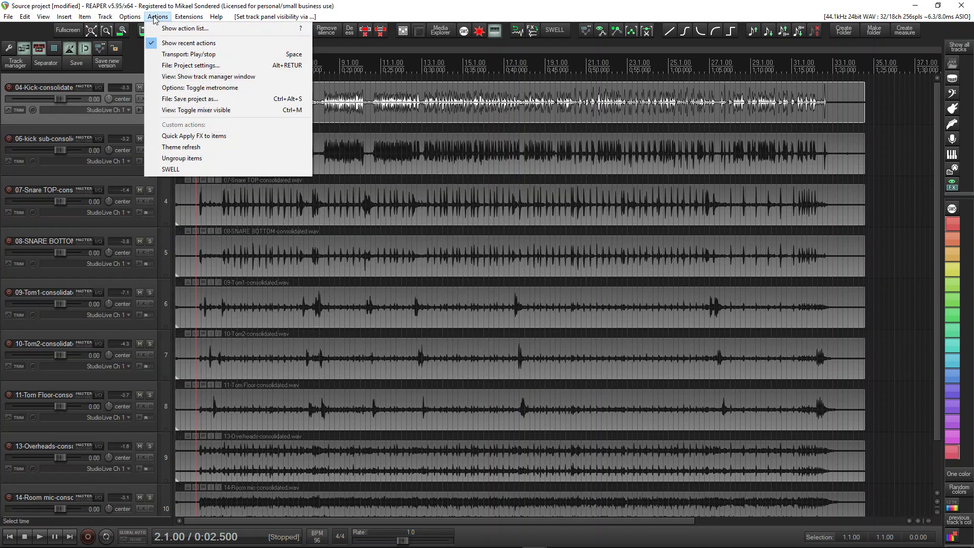
pyautogui.click(217, 29)
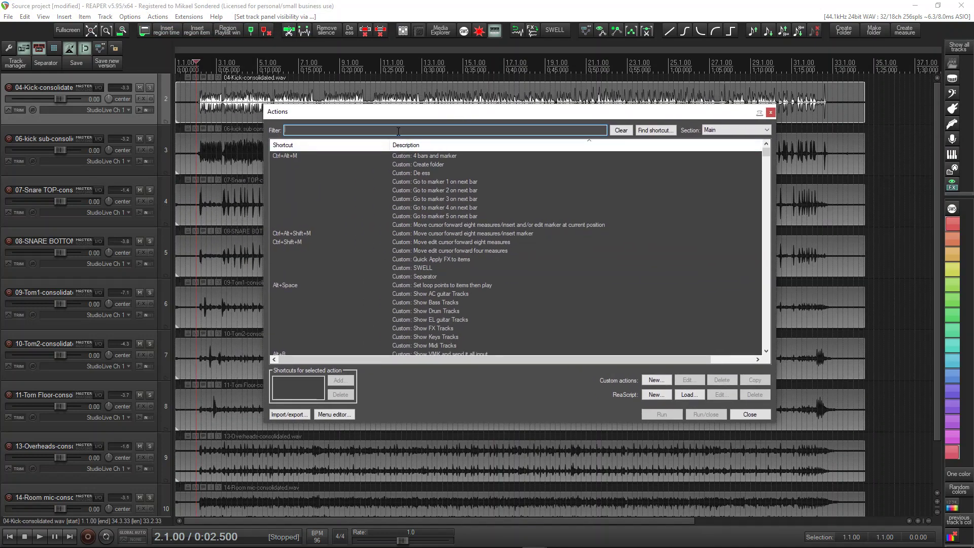
pyautogui.write('tap')
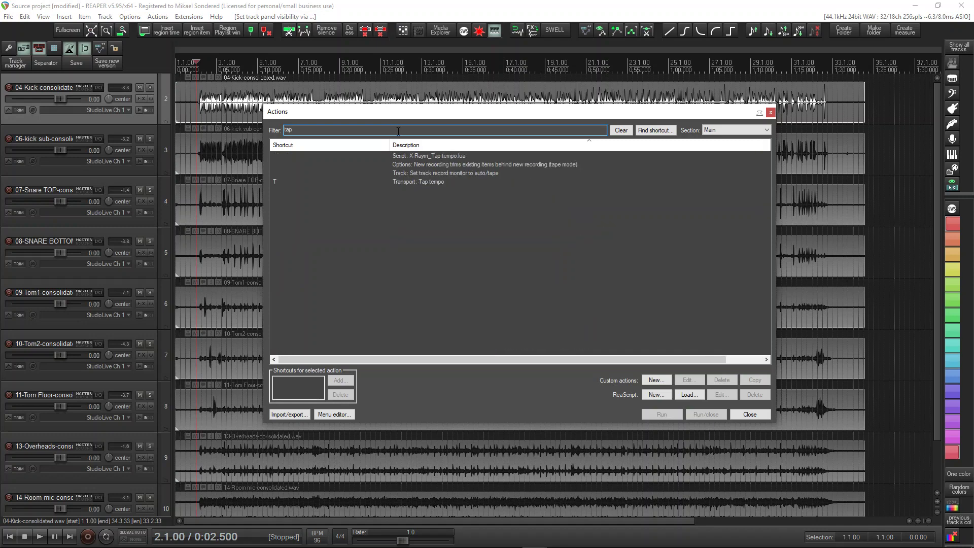
pyautogui.click(427, 181)
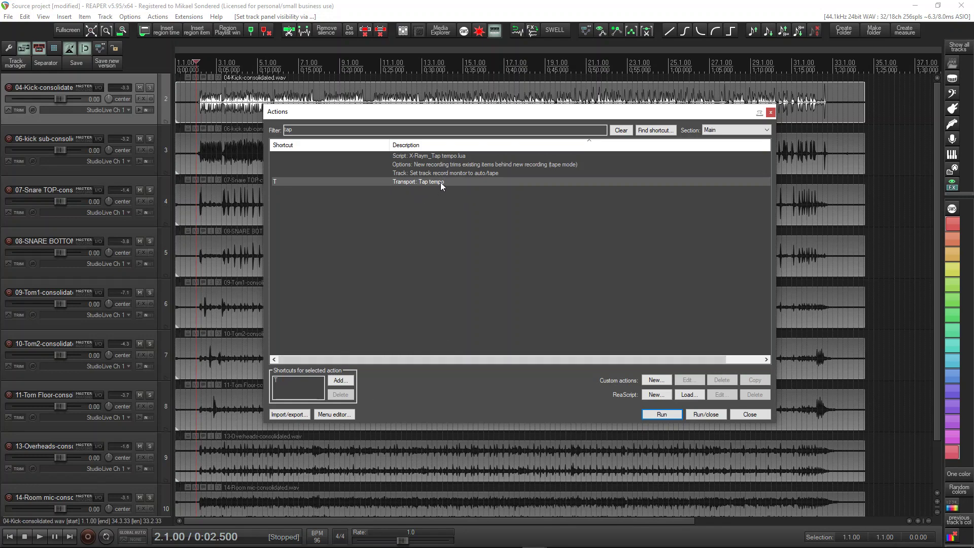
pyautogui.click(345, 383)
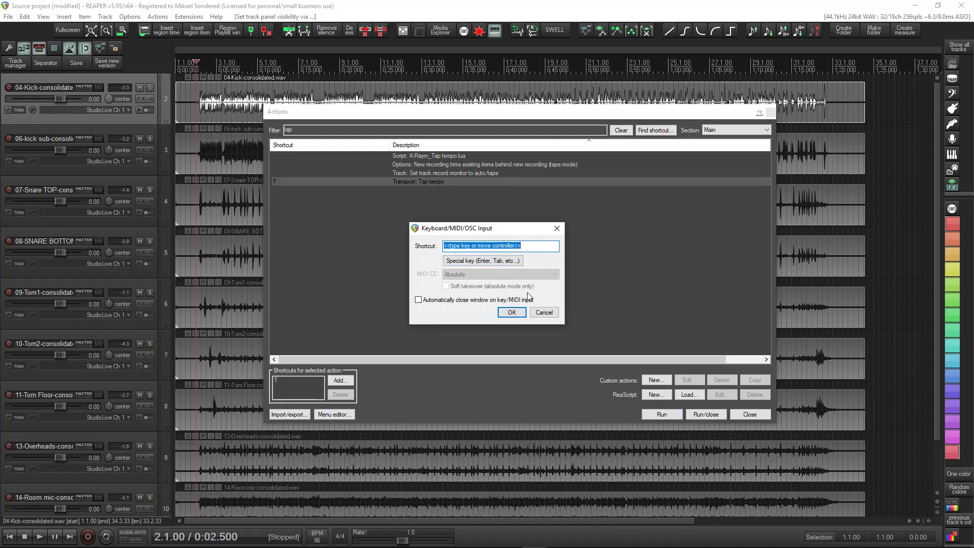
pyautogui.click(546, 314)
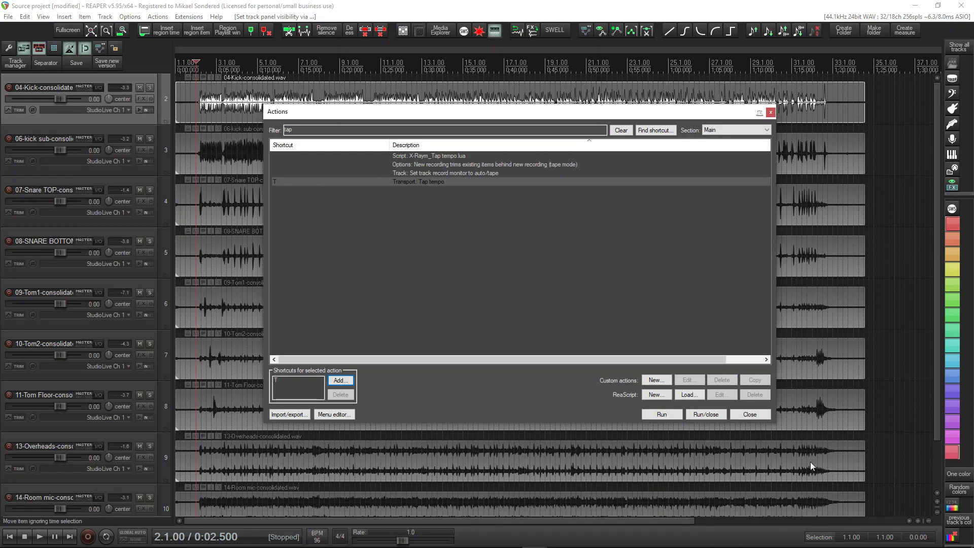
pyautogui.click(767, 415)
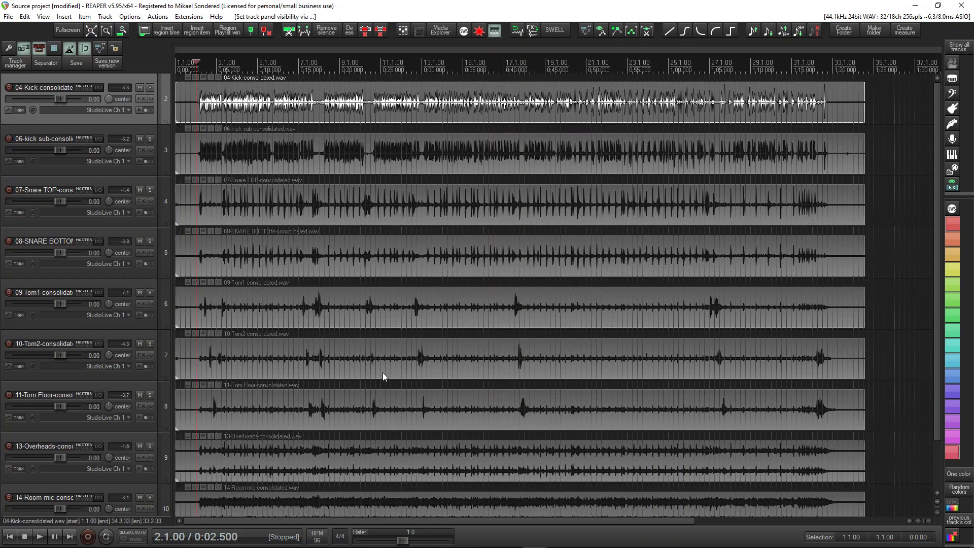
# Step: Play the drums from 2.1.00 and tap along with the beat to set the project tempo to 157 BPM
pyautogui.press('space')
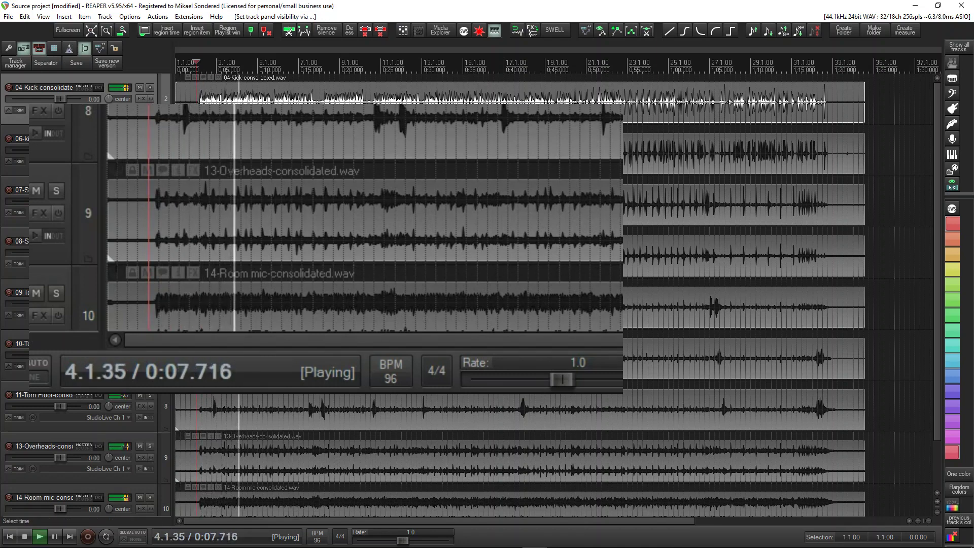
pyautogui.click(317, 533)
pyautogui.click(317, 533)
pyautogui.click(317, 534)
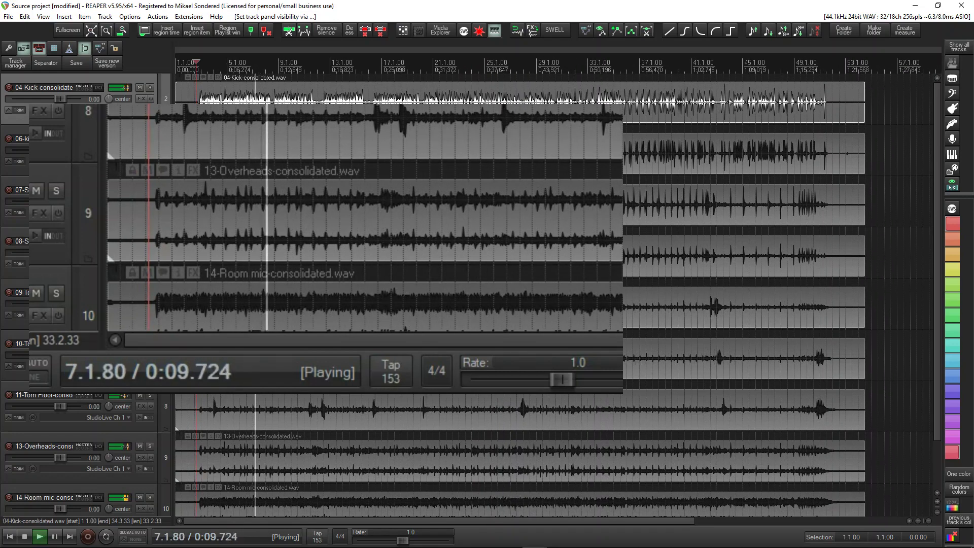
pyautogui.click(317, 533)
pyautogui.click(317, 533)
pyautogui.click(317, 533)
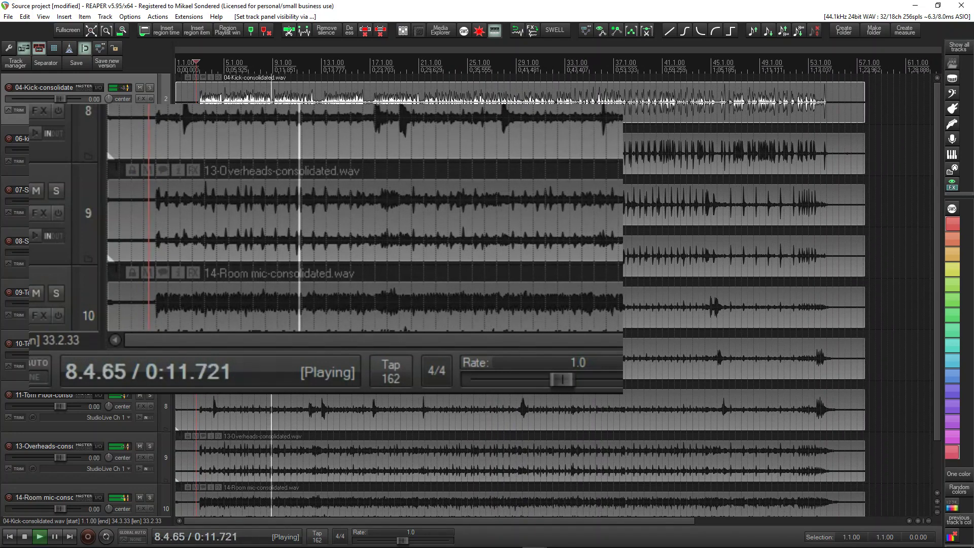
pyautogui.click(317, 533)
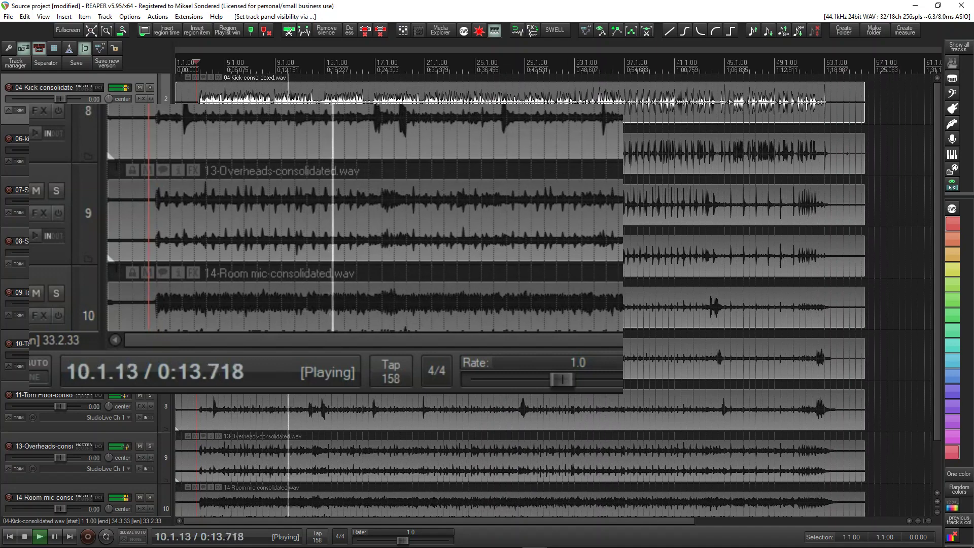
pyautogui.click(317, 533)
pyautogui.click(317, 533)
pyautogui.click(317, 534)
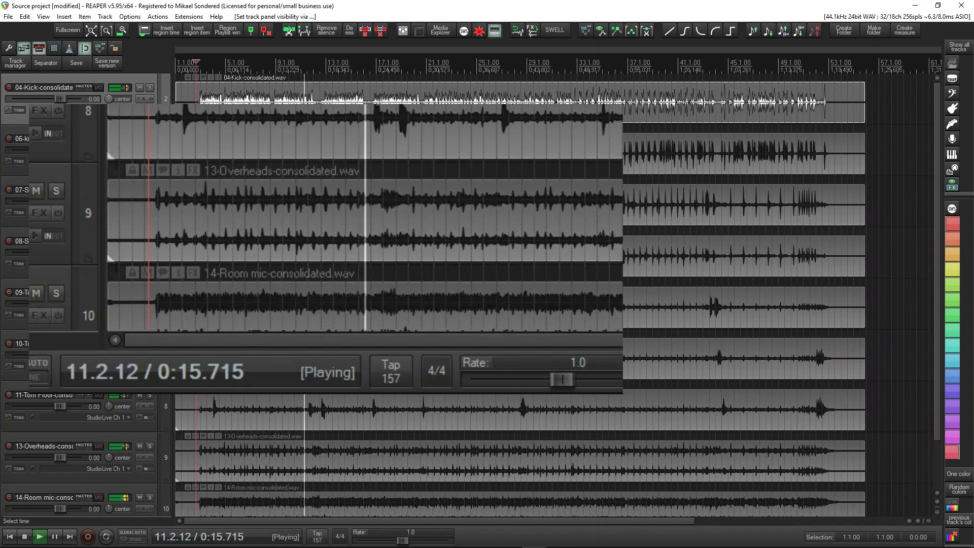
pyautogui.press('space')
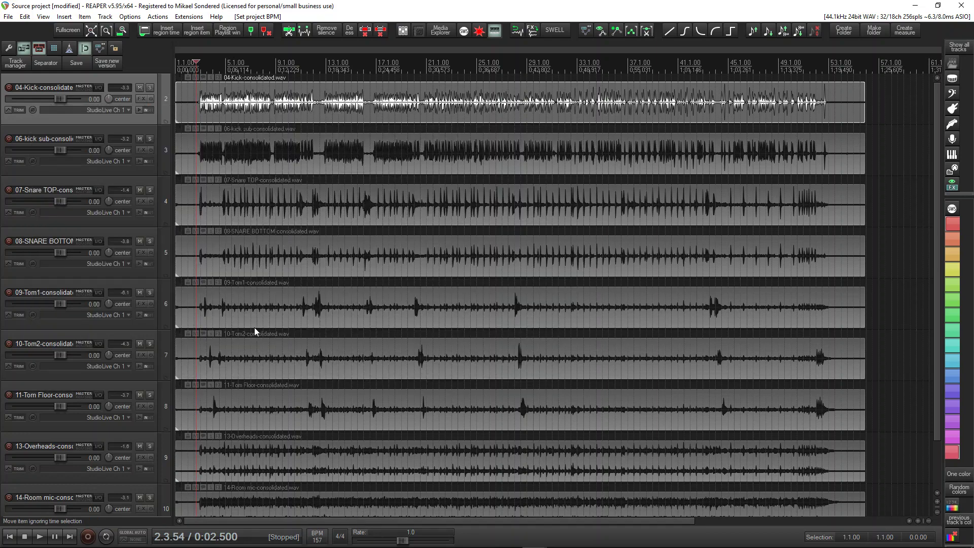
# Step: Turn the metronome on and play the project to compare the drum hits with the 157 BPM grid
pyautogui.click(73, 49)
pyautogui.scroll(8, 184, 62)
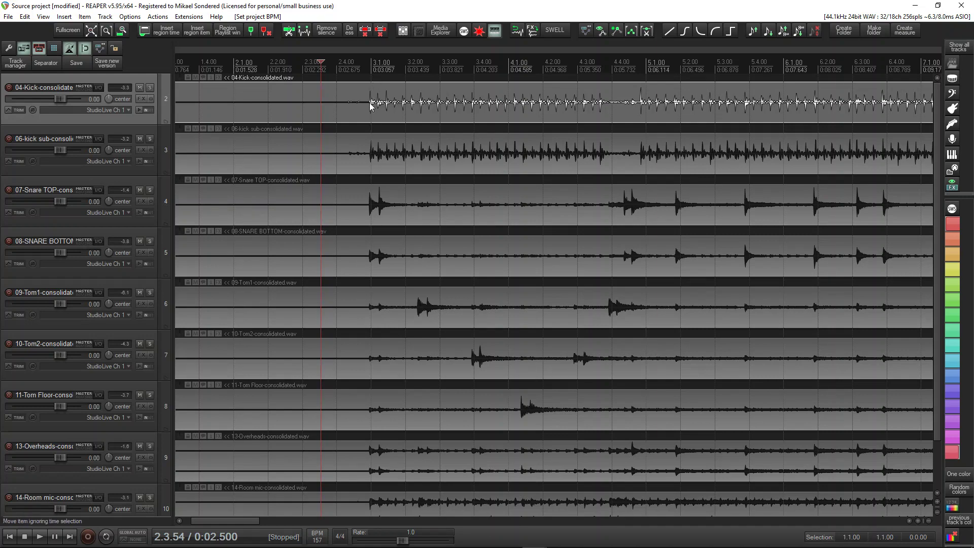
pyautogui.scroll(-5, 482, 193)
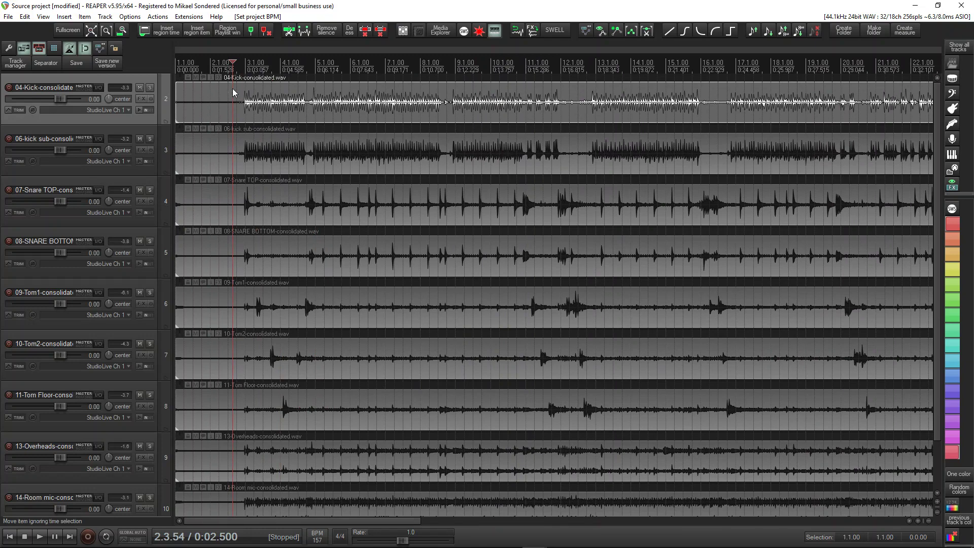
pyautogui.scroll(5, 233, 93)
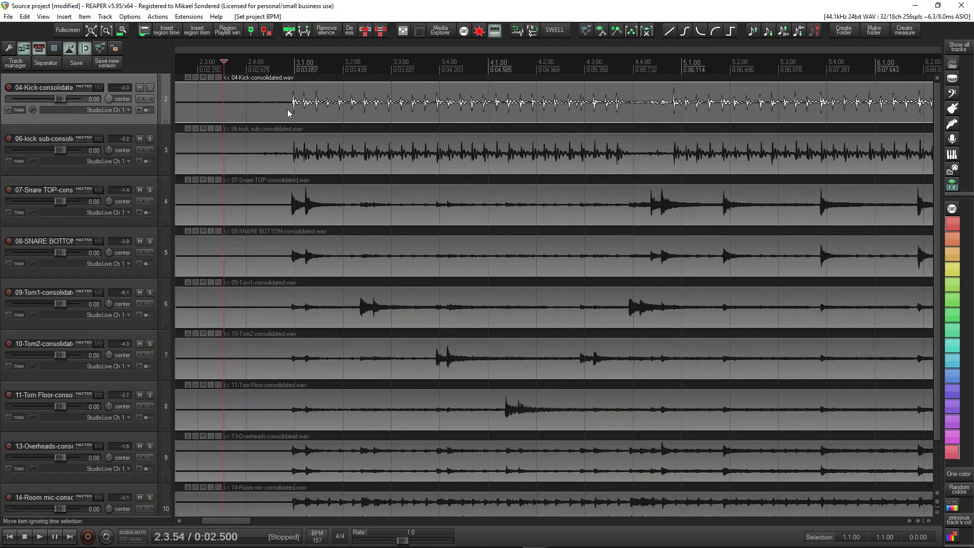
pyautogui.press('space')
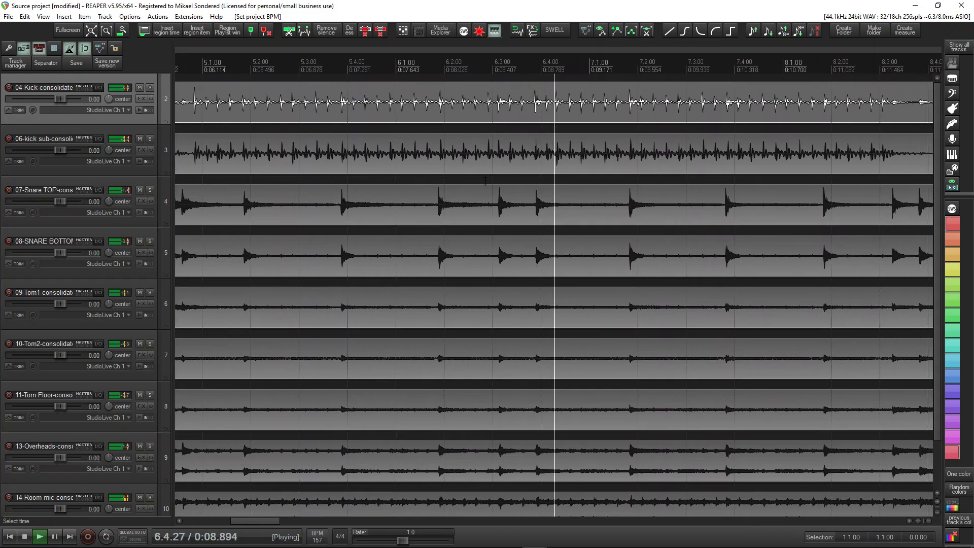
pyautogui.press('space')
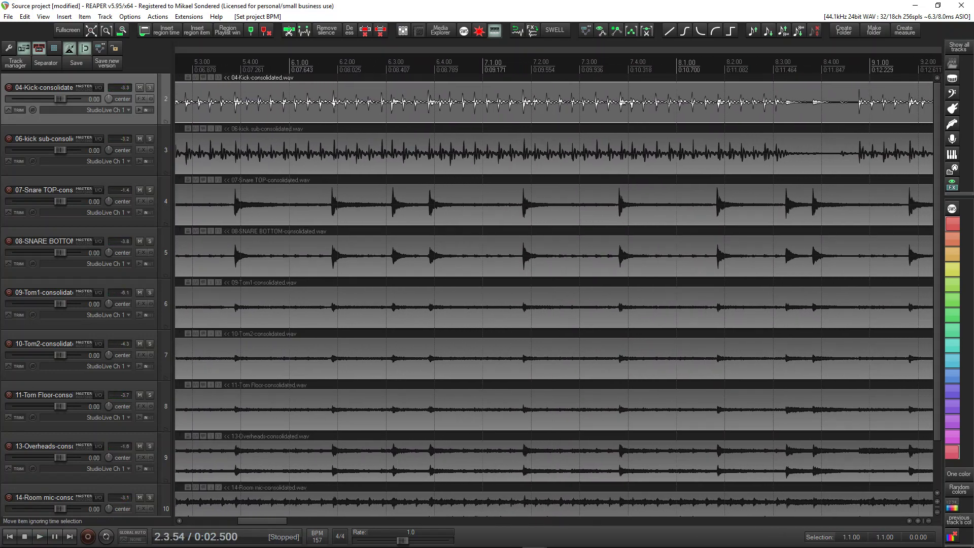
# Step: Set the project tempo to 158 BPM
pyautogui.click(323, 540)
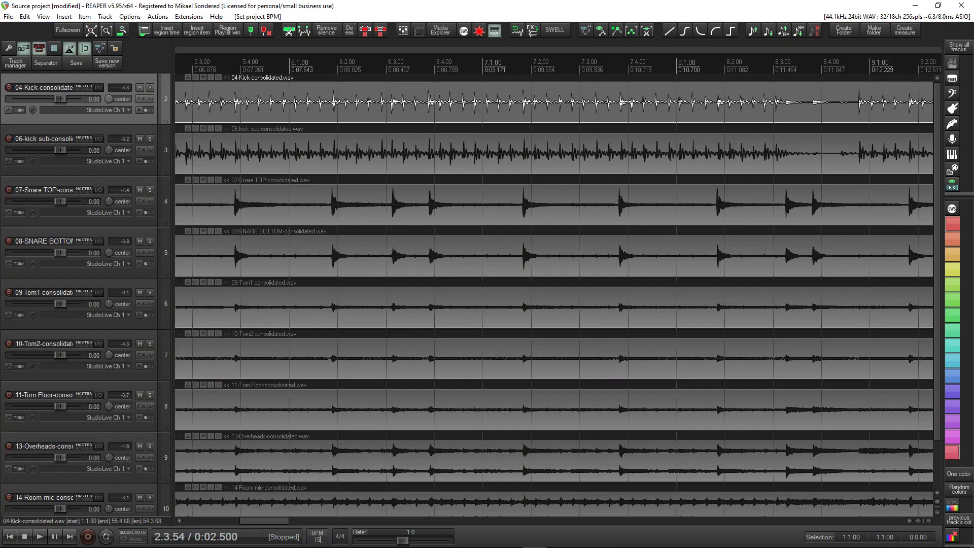
pyautogui.write('15')
pyautogui.press('Return')
pyautogui.scroll(3, 233, 113)
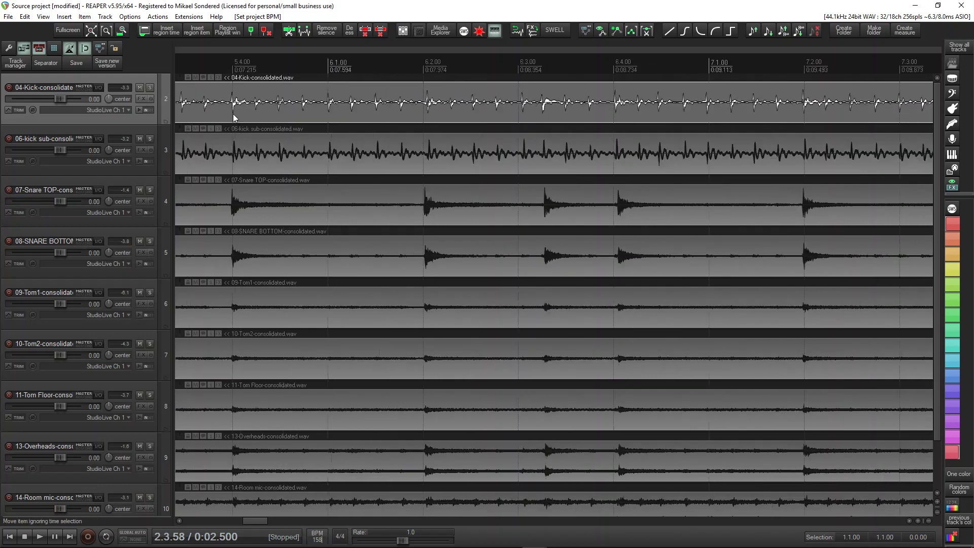
# Step: Place the edit cursor at the first drum hit at 3.1.00 and play from there to check the click against the drums
pyautogui.scroll(-12, 245, 114)
pyautogui.scroll(10, 300, 105)
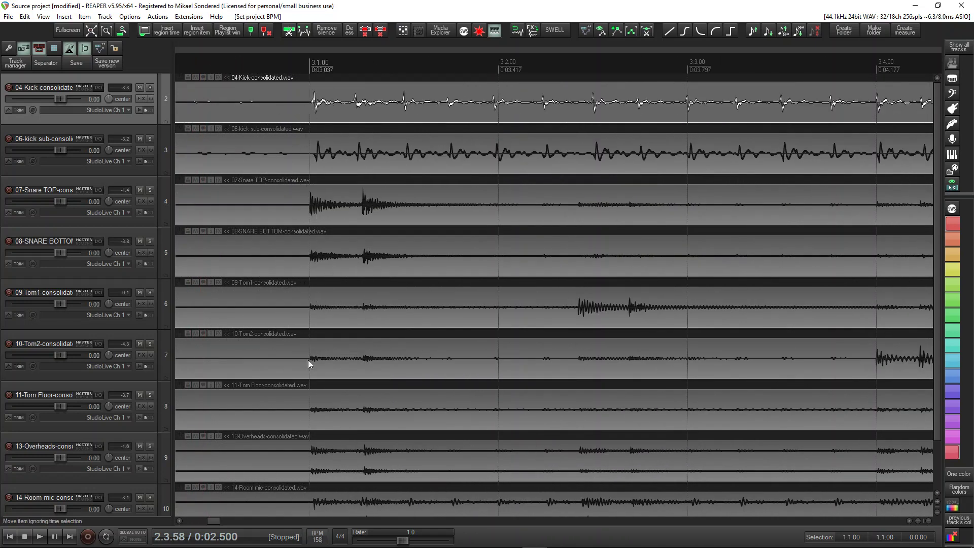
pyautogui.click(305, 100)
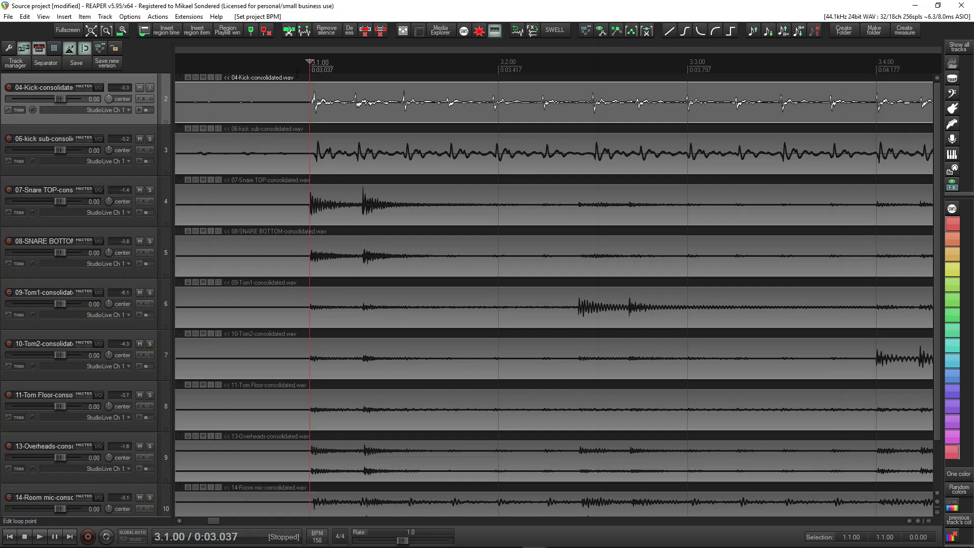
pyautogui.press('space')
pyautogui.scroll(-6, 404, 113)
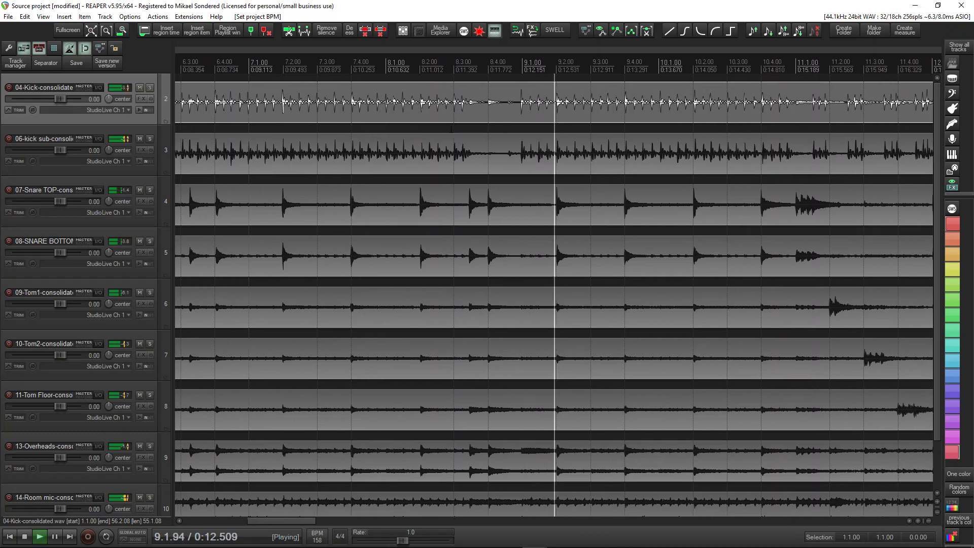
pyautogui.press('space')
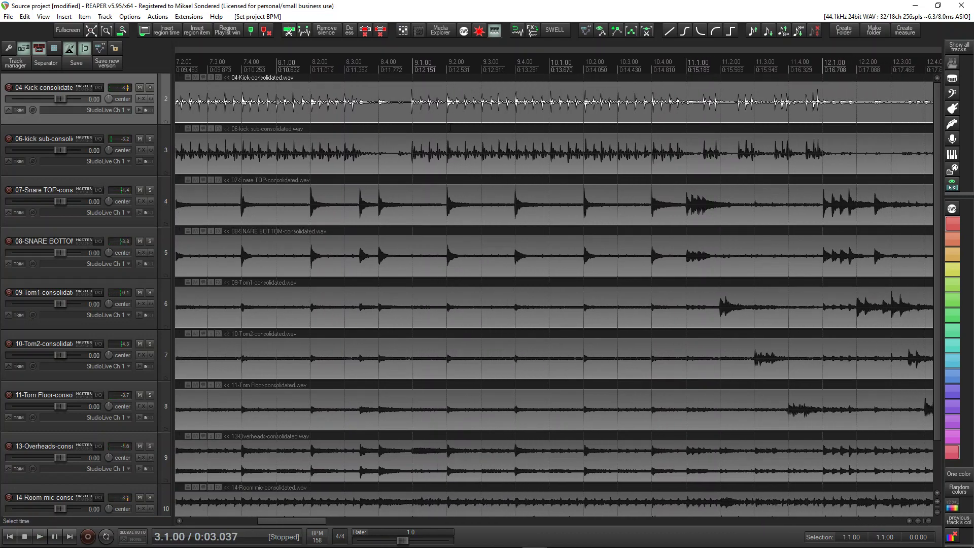
pyautogui.scroll(-5, 378, 394)
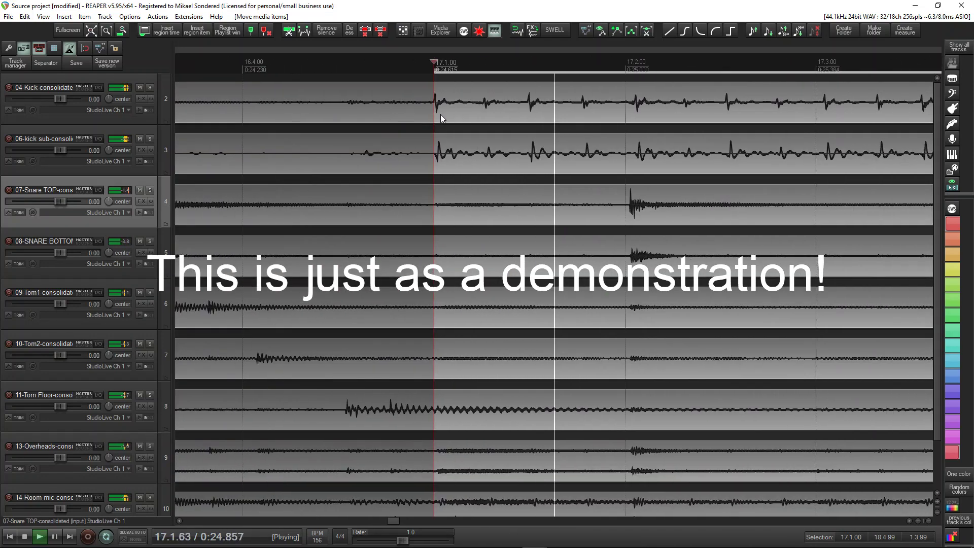
# Step: Stop playback and shift the grouped drum items earlier so they start at 1.1.00
pyautogui.press('space')
pyautogui.scroll(-6, 426, 116)
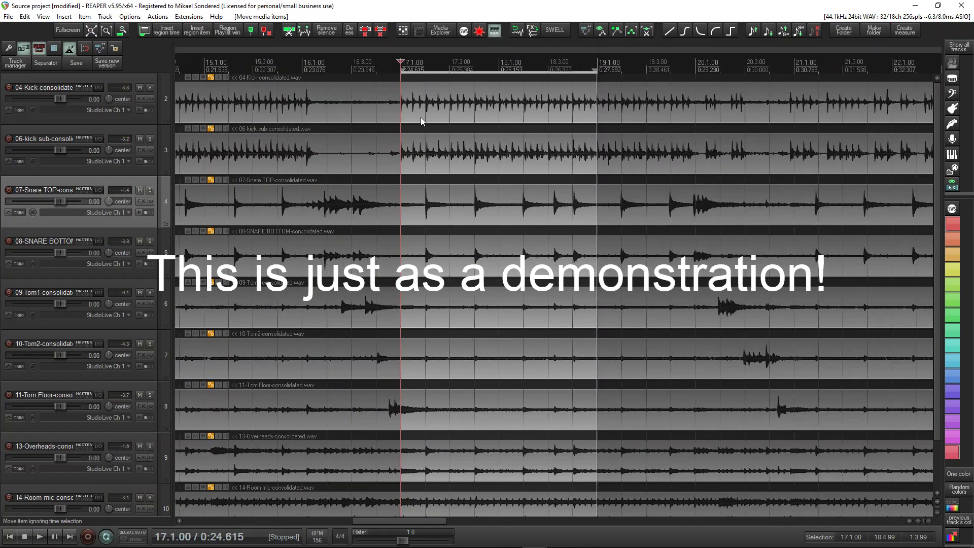
pyautogui.scroll(-3, 421, 117)
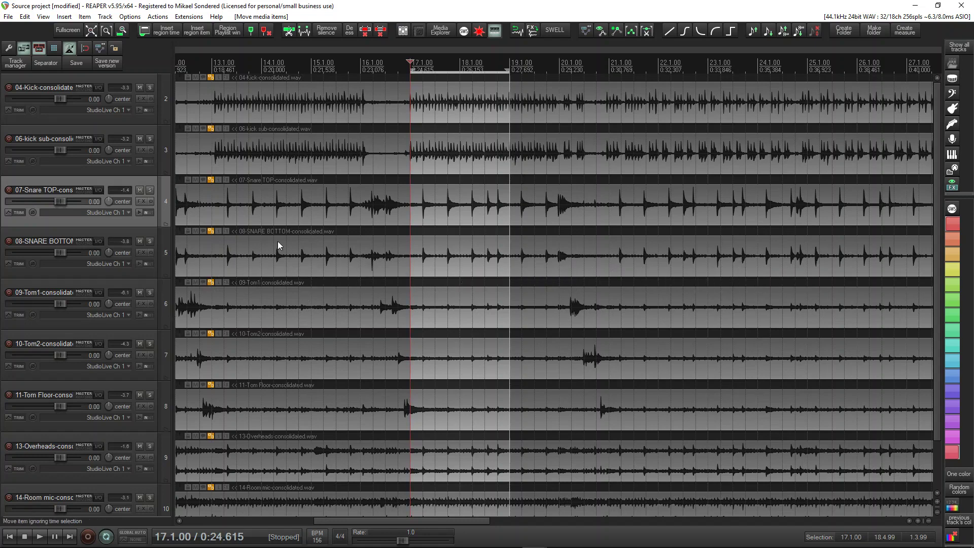
pyautogui.moveTo(386, 520); pyautogui.dragTo(237, 519)
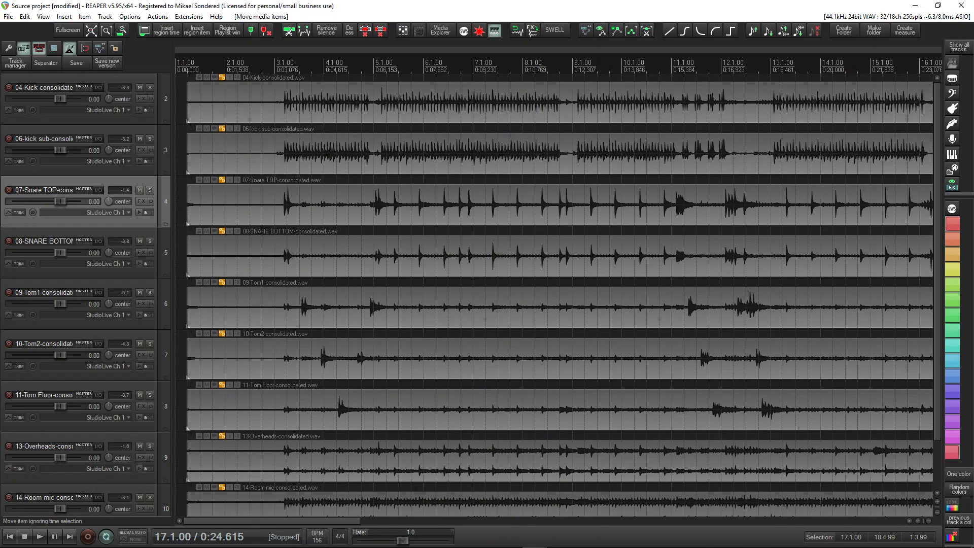
pyautogui.moveTo(484, 117); pyautogui.dragTo(340, 128)
pyautogui.moveTo(212, 152); pyautogui.dragTo(210, 120)
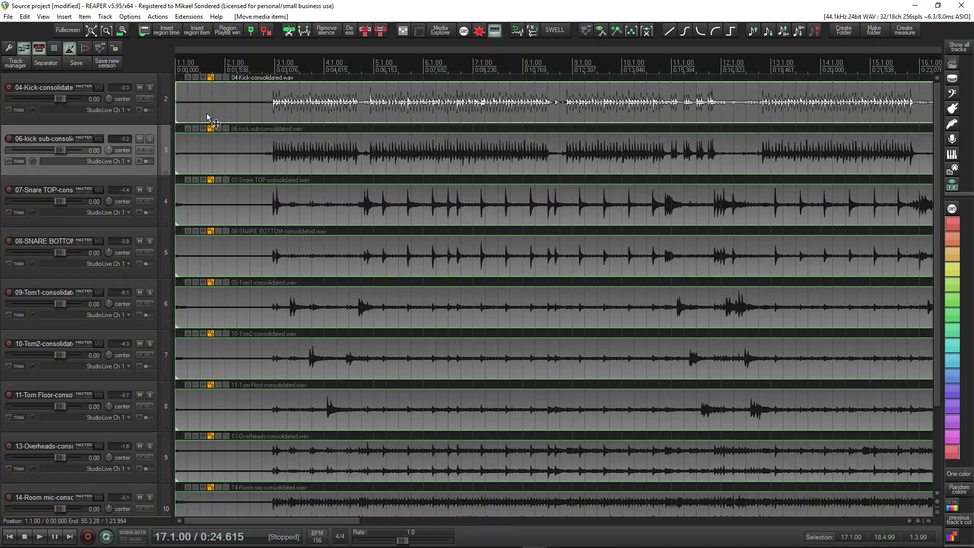
# Step: Move the grouped drum items to align the first drum hit with 3.1.00, and place the edit cursor just before the hit at 2.4.96
pyautogui.scroll(10, 325, 101)
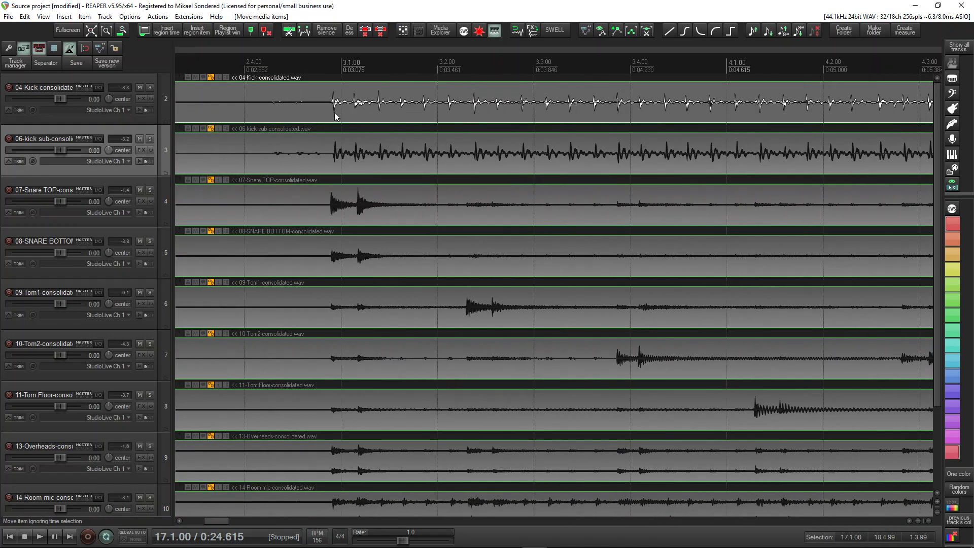
pyautogui.scroll(3, 312, 102)
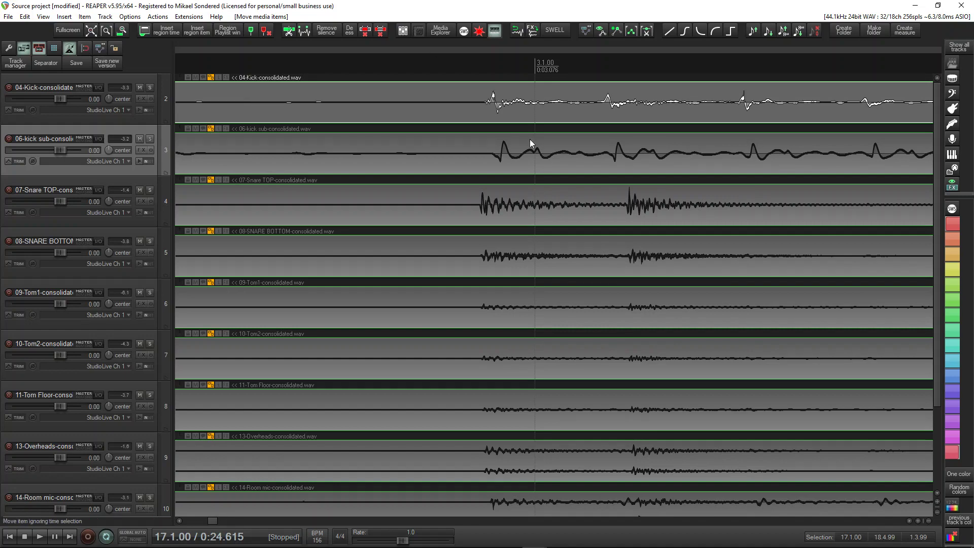
pyautogui.moveTo(486, 117); pyautogui.dragTo(541, 124)
pyautogui.scroll(-4, 540, 117)
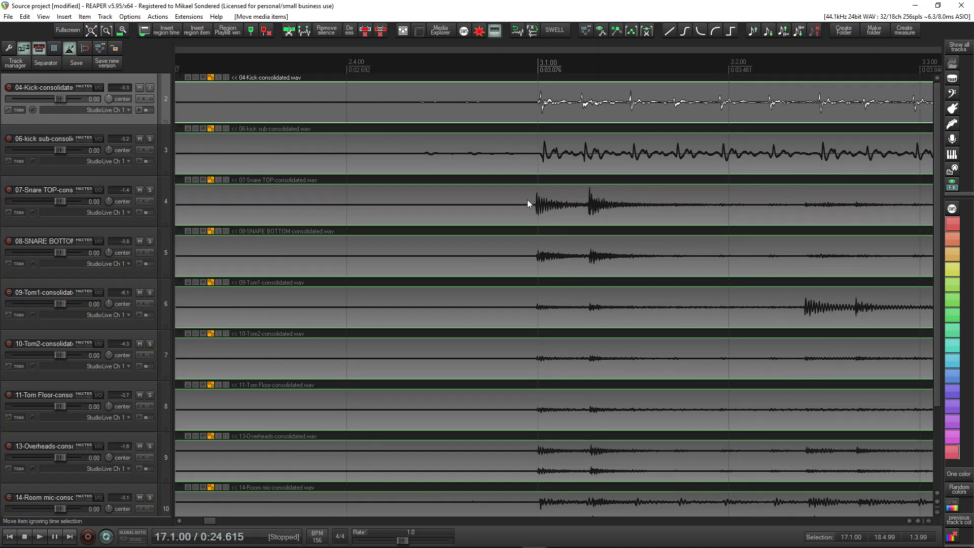
pyautogui.scroll(5, 528, 203)
pyautogui.click(594, 213)
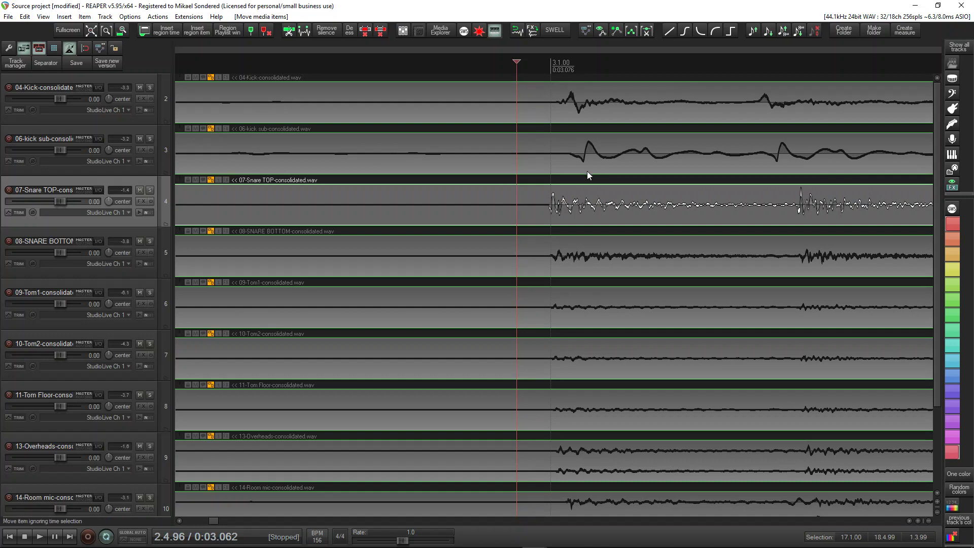
# Step: Make a time selection from the first drum hit at 2.4.99 to 5.1.00
pyautogui.scroll(-3, 589, 152)
pyautogui.scroll(-4, 589, 147)
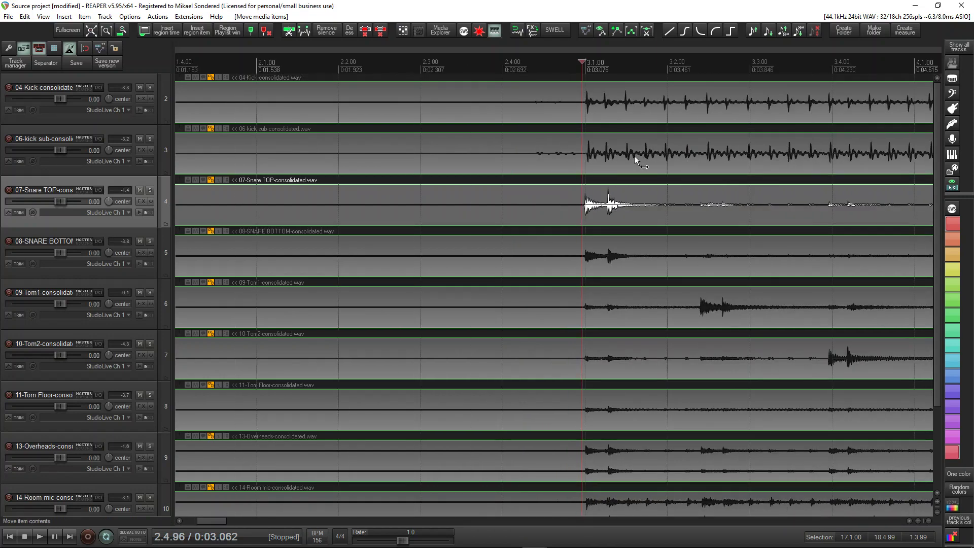
pyautogui.hscroll(3, 634, 156)
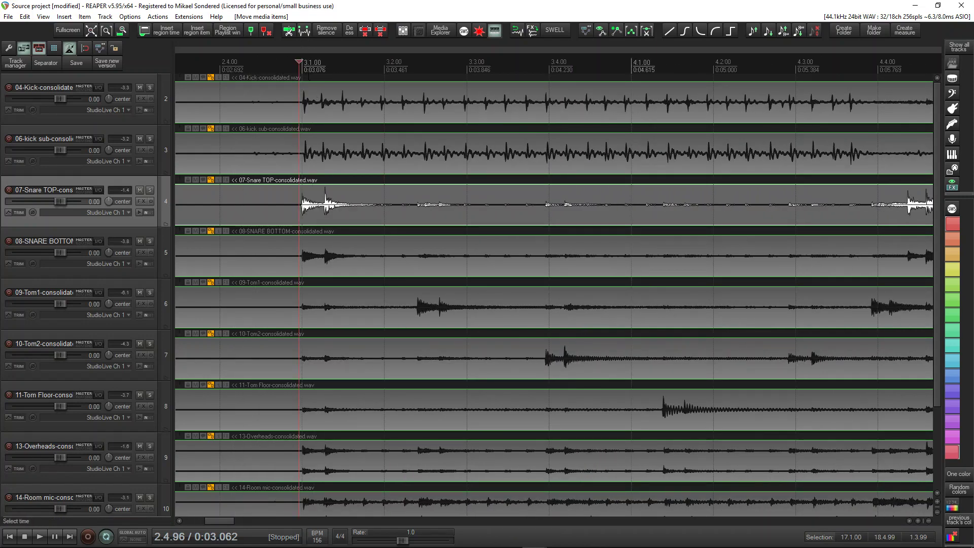
pyautogui.moveTo(300, 88); pyautogui.dragTo(773, 92)
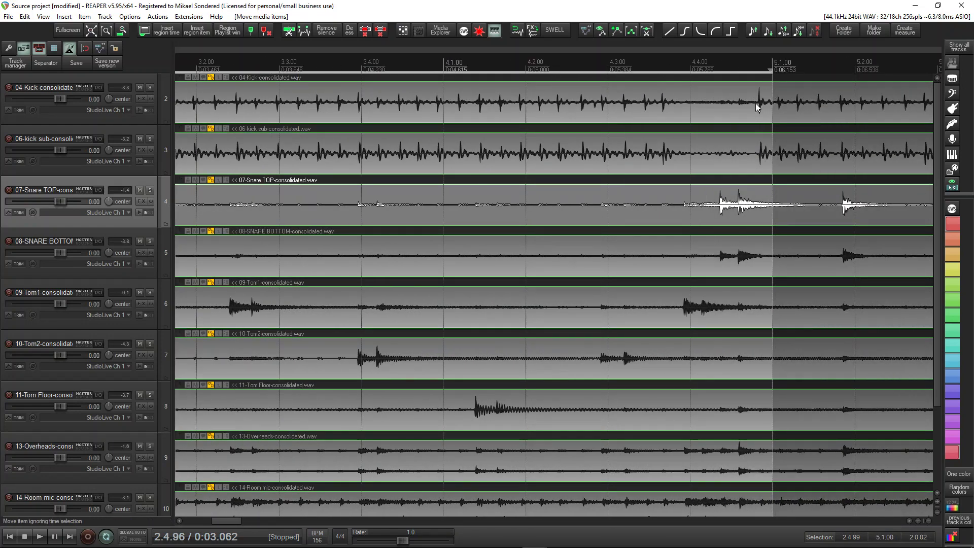
# Step: Shorten the time selection to end at 4.4.83, just before the kick hit that starts the third bar of drums
pyautogui.click(756, 107)
pyautogui.scroll(-3, 575, 137)
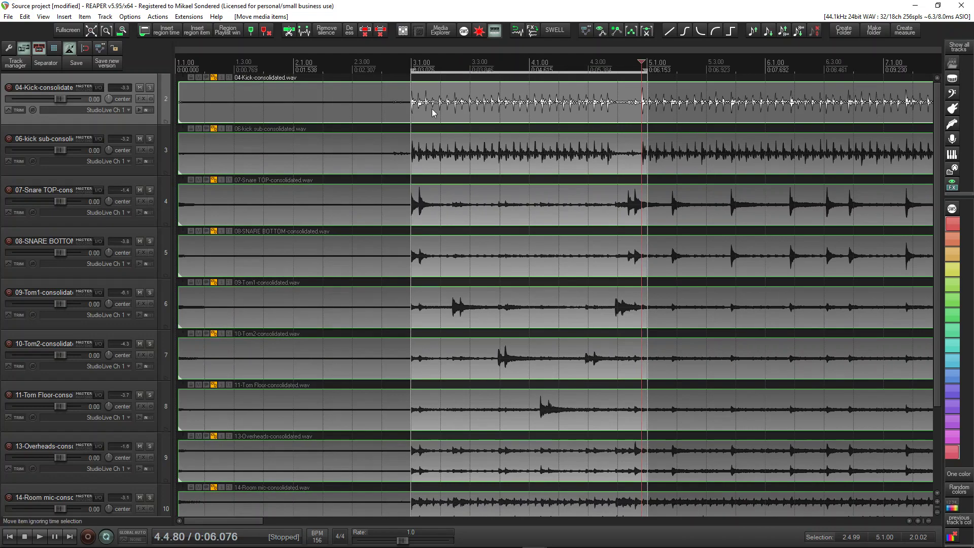
pyautogui.scroll(3, 436, 108)
pyautogui.scroll(-2, 436, 109)
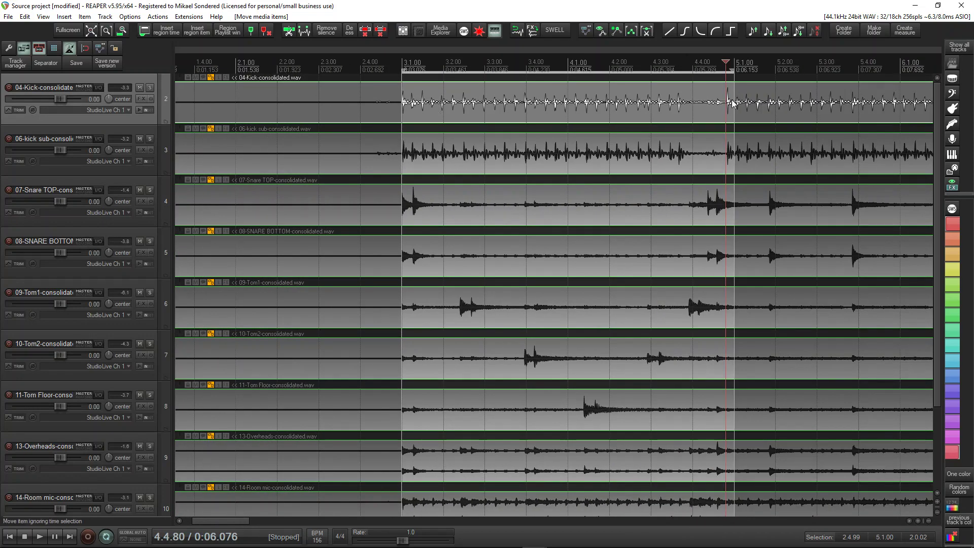
pyautogui.scroll(4, 822, 147)
pyautogui.moveTo(768, 71); pyautogui.dragTo(727, 71)
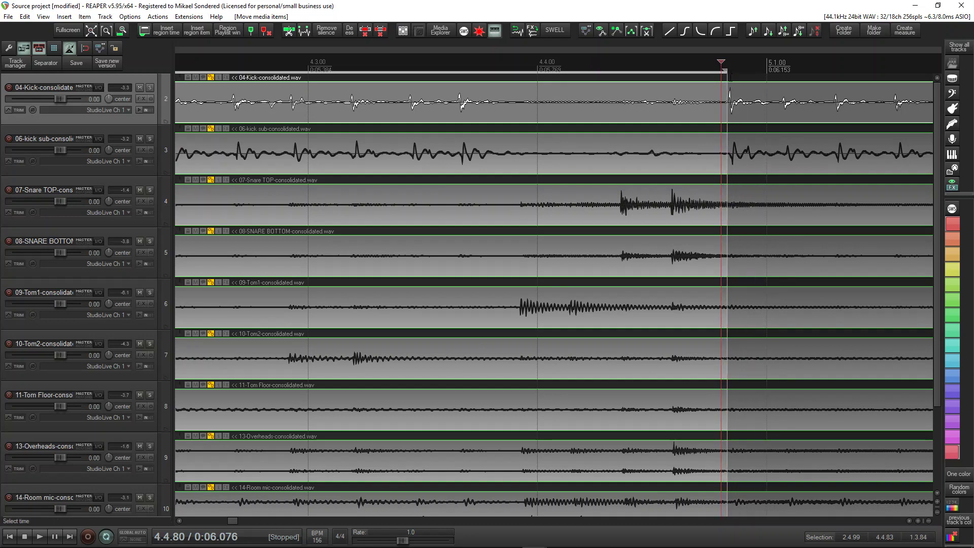
pyautogui.scroll(-4, 720, 96)
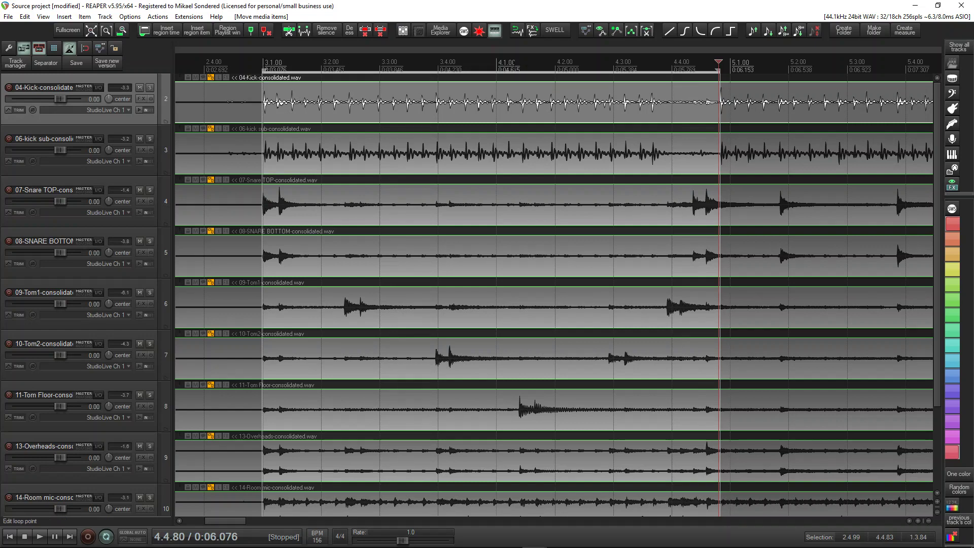
# Step: Play the selected drum passage from just before the first hit to check that it spans two bars
pyautogui.click(257, 89)
pyautogui.press('space')
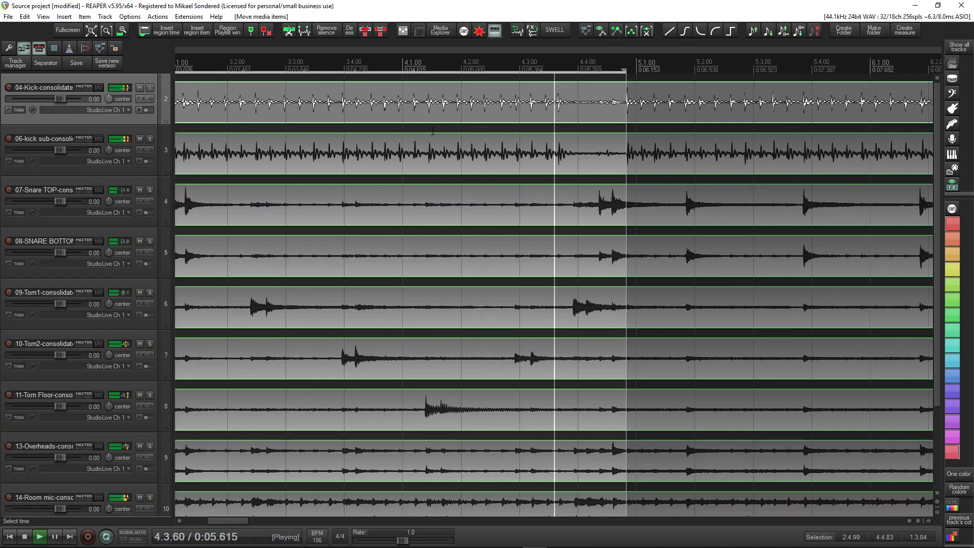
pyautogui.press('space')
pyautogui.scroll(-3, 562, 126)
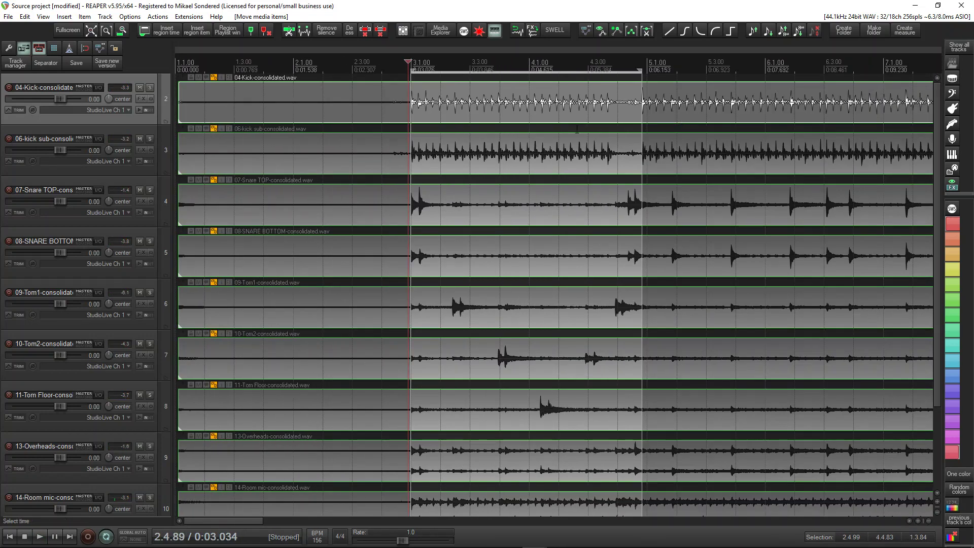
# Step: Open the action list and filter it for "create measure"
pyautogui.click(157, 16)
pyautogui.click(159, 28)
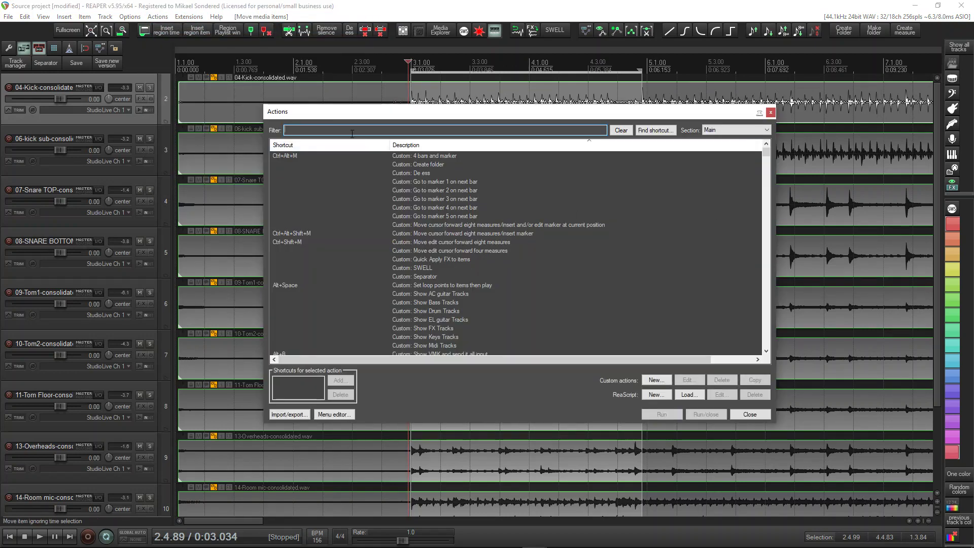
pyautogui.write('c')
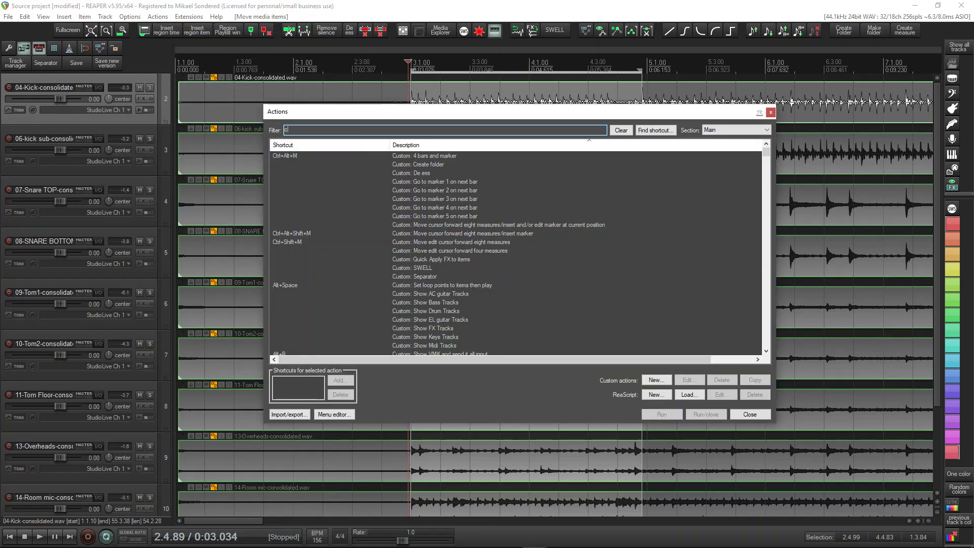
pyautogui.write('reate m')
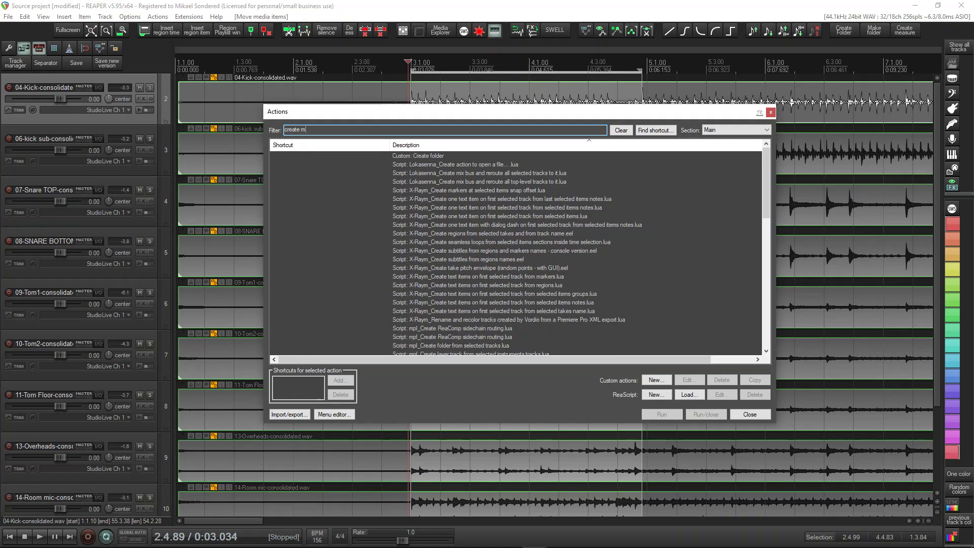
pyautogui.write('easure')
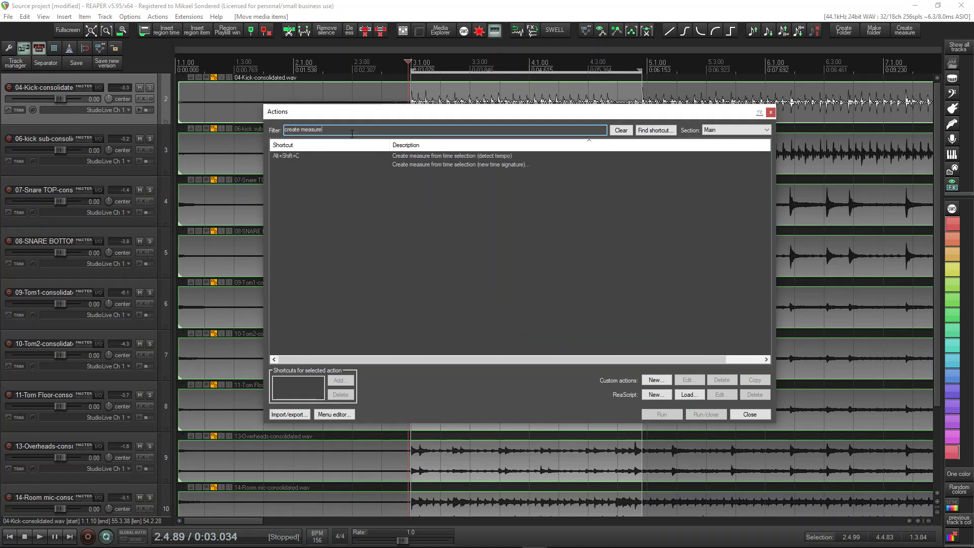
# Step: Try the "Create measure from time selection (detect tempo)" action on the selected drums, and undo it
pyautogui.click(291, 158)
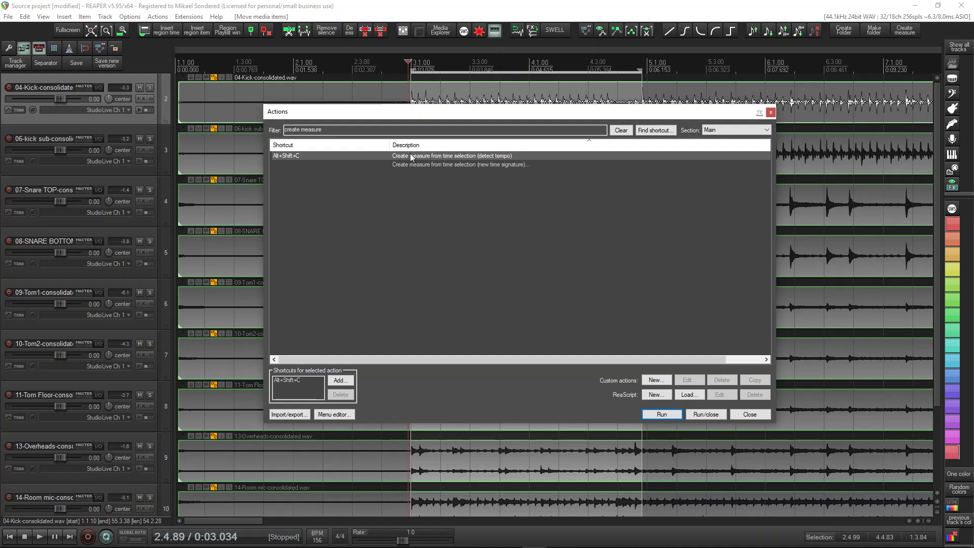
pyautogui.moveTo(467, 112)
pyautogui.mouseDown()
pyautogui.moveTo(431, 144)
pyautogui.moveTo(504, 155)
pyautogui.mouseUp()
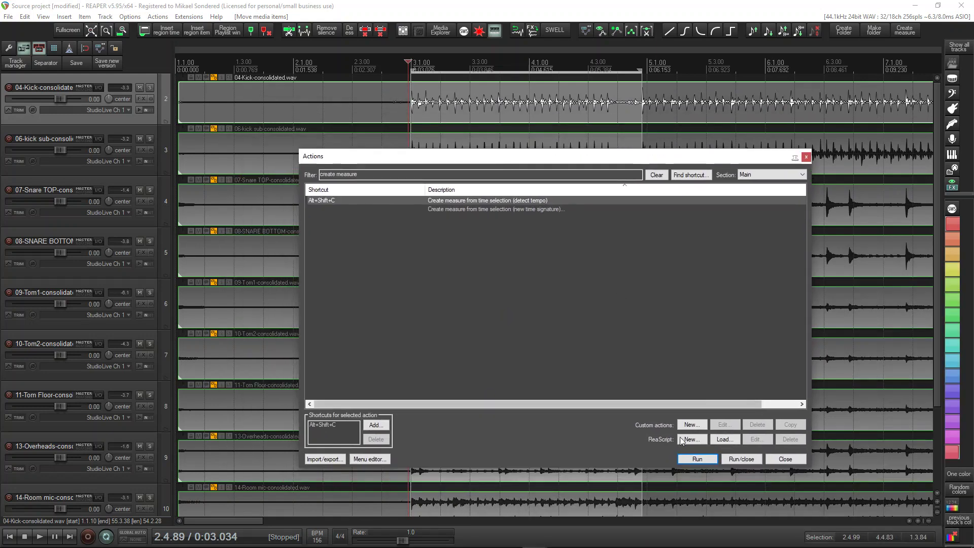
pyautogui.click(697, 460)
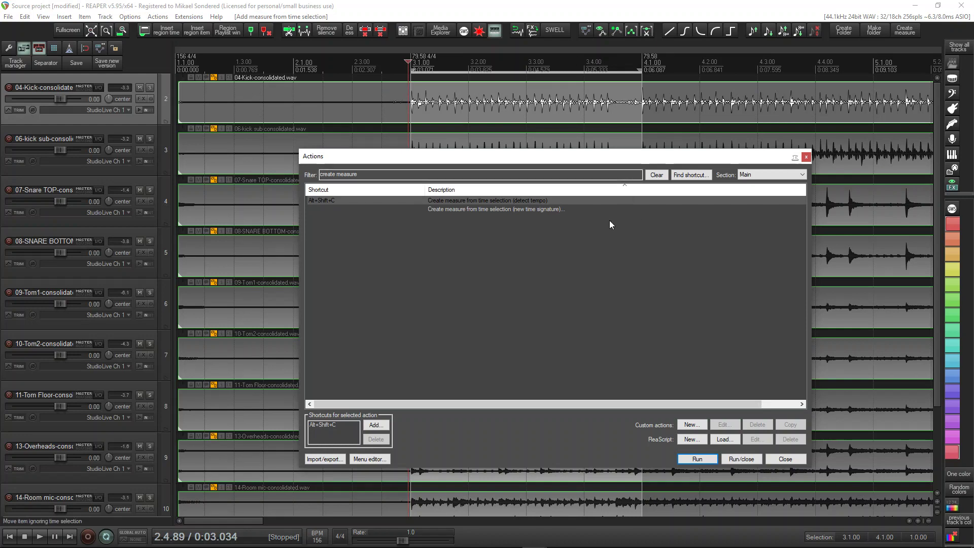
pyautogui.hotkey('ctrl', 'z')
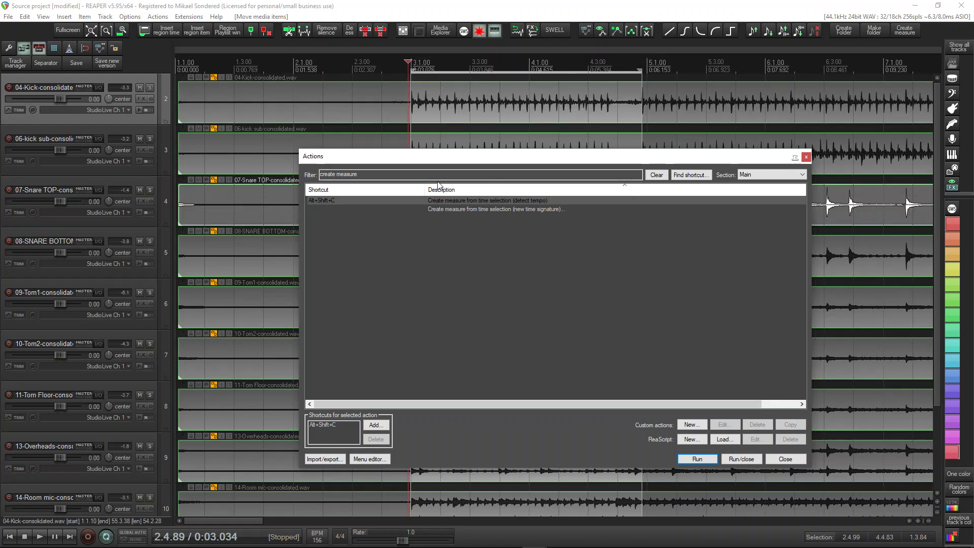
# Step: Run "Create measure from time selection (new time signature)" with 4/4, 2 bars and 159.160 BPM, and move the action list out of the way
pyautogui.click(454, 209)
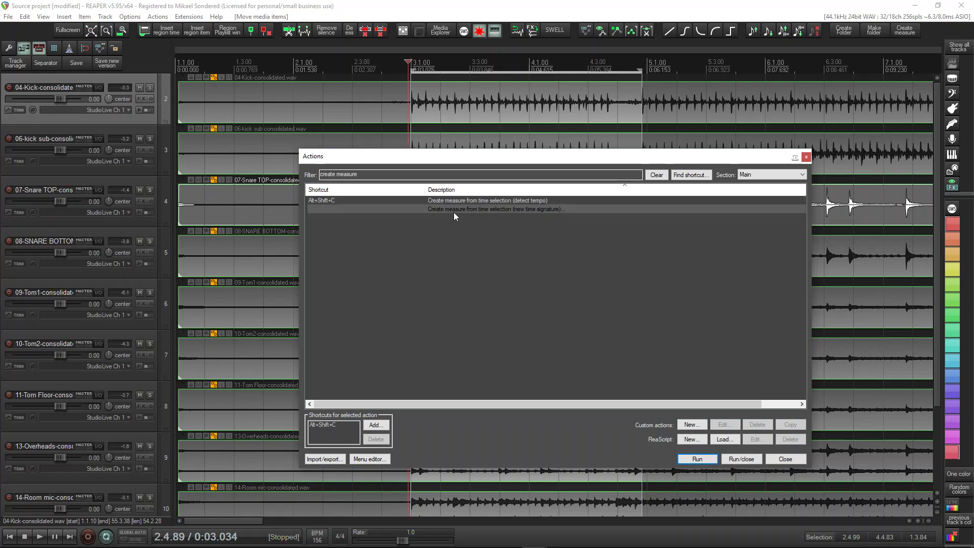
pyautogui.click(697, 458)
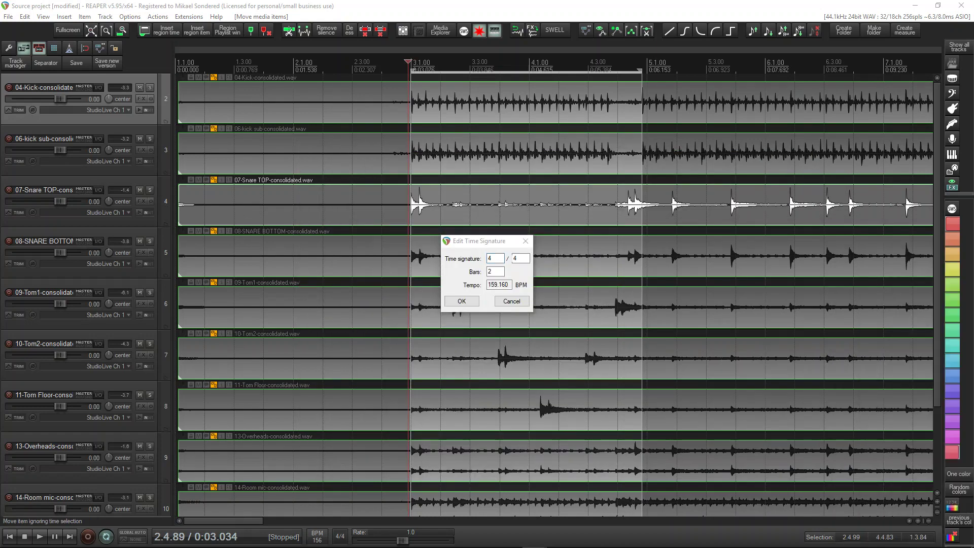
pyautogui.moveTo(973, 111); pyautogui.dragTo(791, 114)
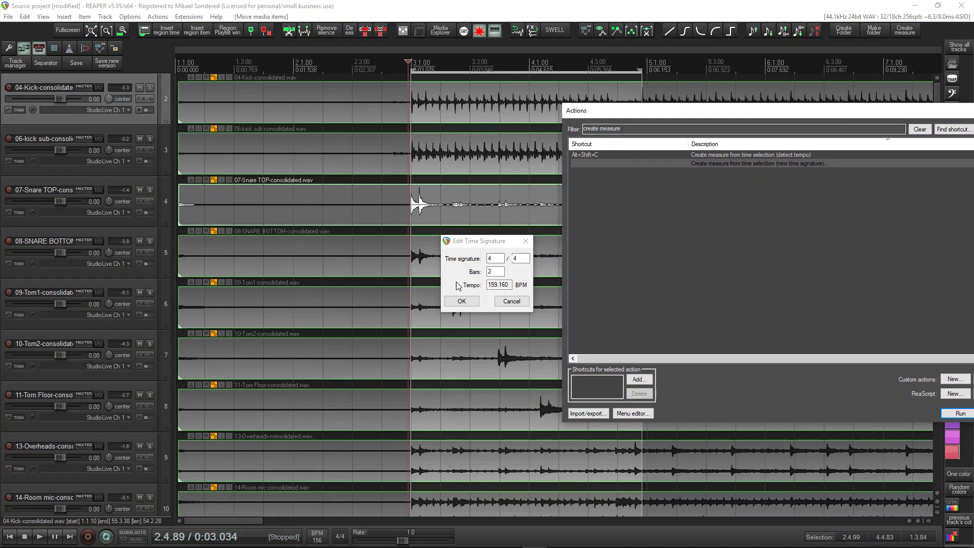
pyautogui.moveTo(464, 241)
pyautogui.mouseDown()
pyautogui.moveTo(268, 136)
pyautogui.moveTo(264, 96)
pyautogui.mouseUp()
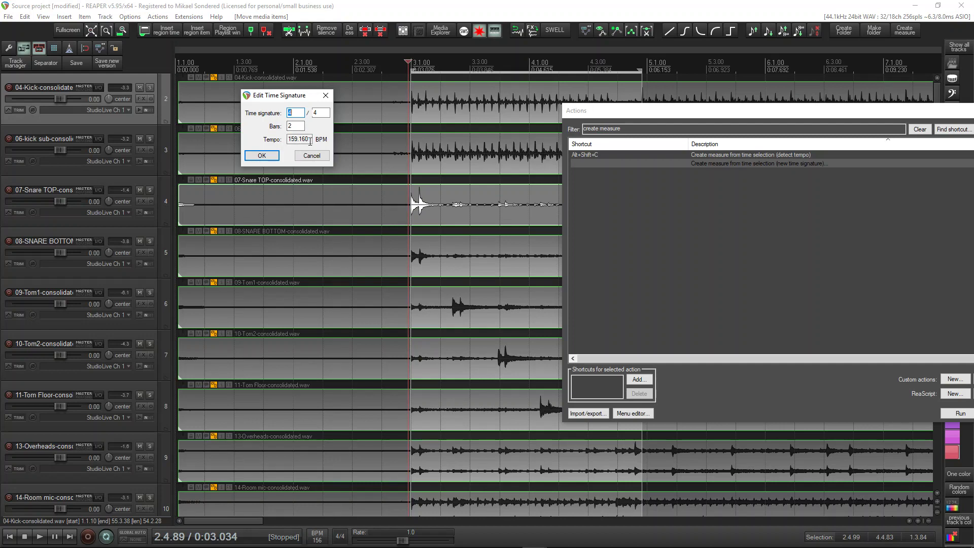
pyautogui.click(263, 155)
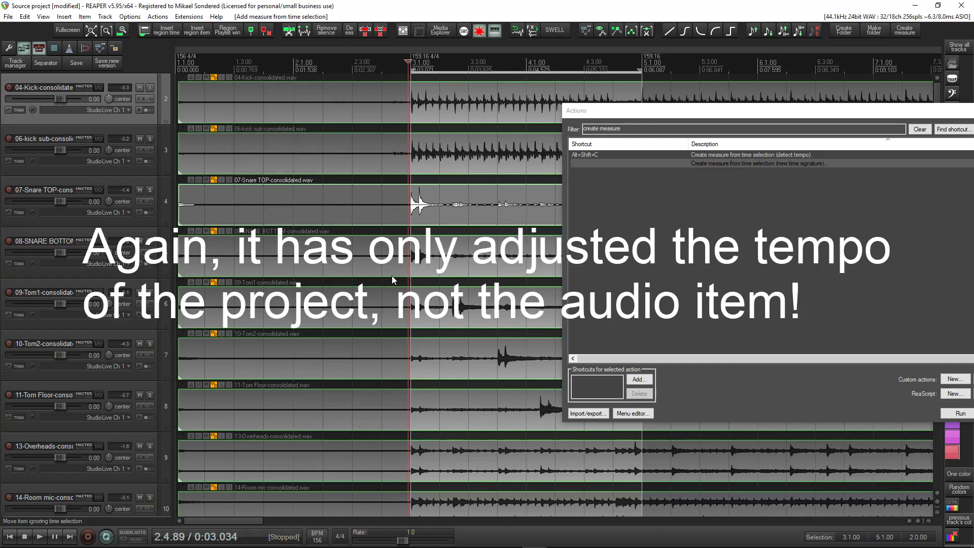
pyautogui.moveTo(739, 112); pyautogui.dragTo(973, 287)
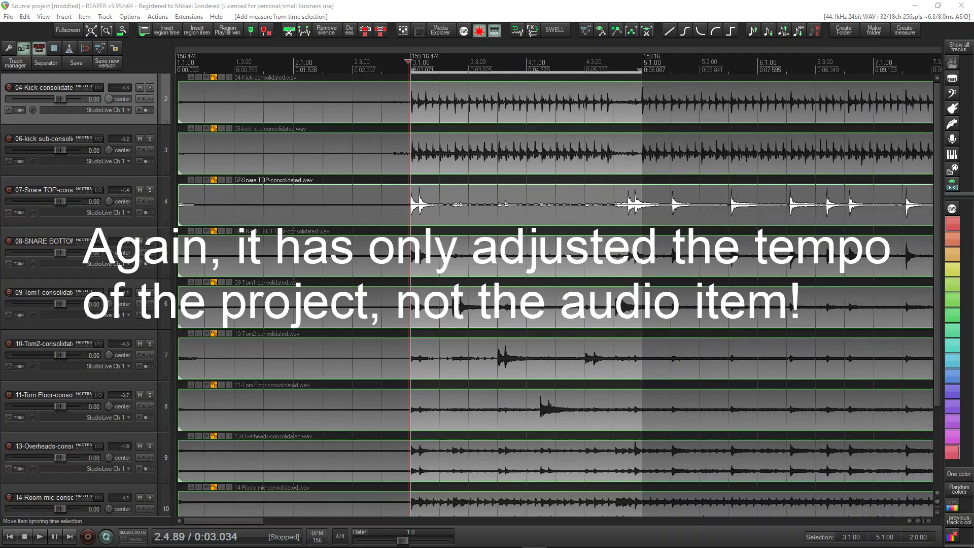
# Step: Examine how the drum hits line up with the grid around the new tempo marker at 3.1.00
pyautogui.scroll(7, 412, 156)
pyautogui.scroll(-3, 352, 135)
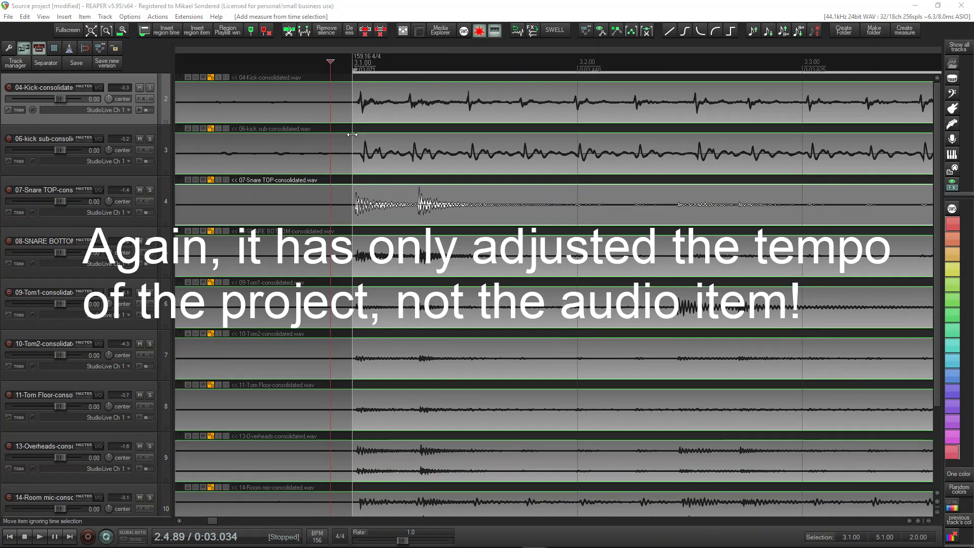
pyautogui.scroll(-3, 188, 102)
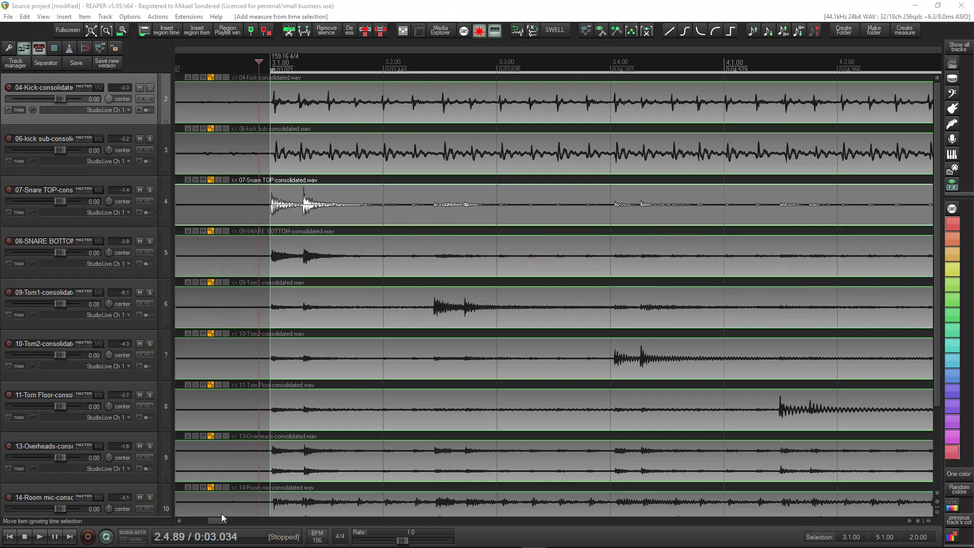
pyautogui.moveTo(222, 514); pyautogui.dragTo(162, 519)
pyautogui.moveTo(203, 522); pyautogui.dragTo(225, 512)
pyautogui.click(179, 521)
pyautogui.click(179, 521)
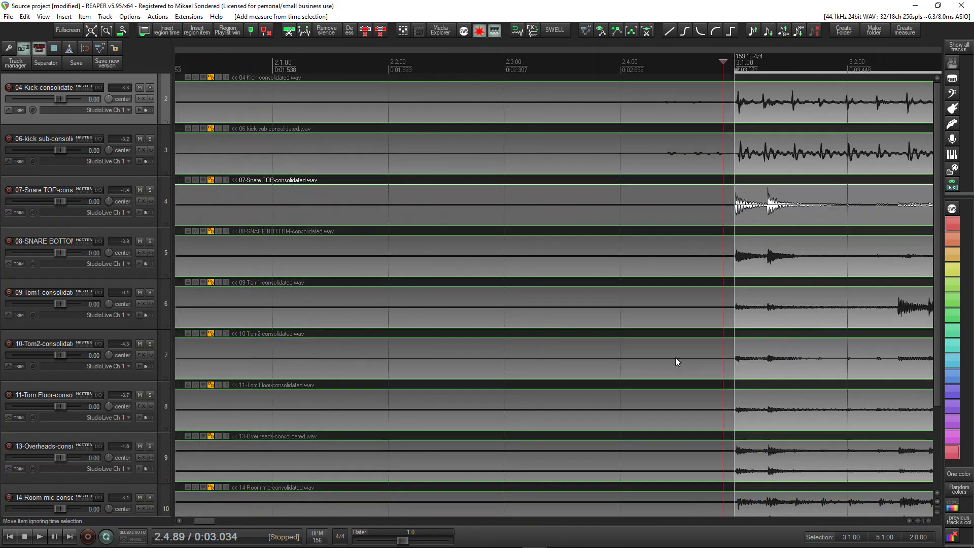
pyautogui.scroll(-4, 550, 274)
pyautogui.scroll(3, 425, 199)
pyautogui.scroll(3, 357, 193)
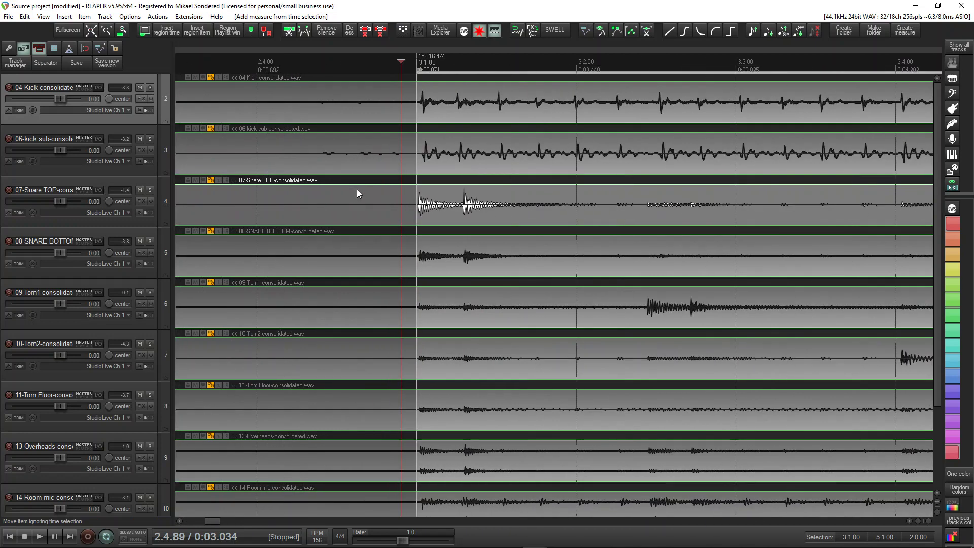
# Step: Move the drum items slightly earlier so the first snare hit starts on the tempo marker at 3.1.00
pyautogui.scroll(2, 535, 200)
pyautogui.scroll(4, 371, 111)
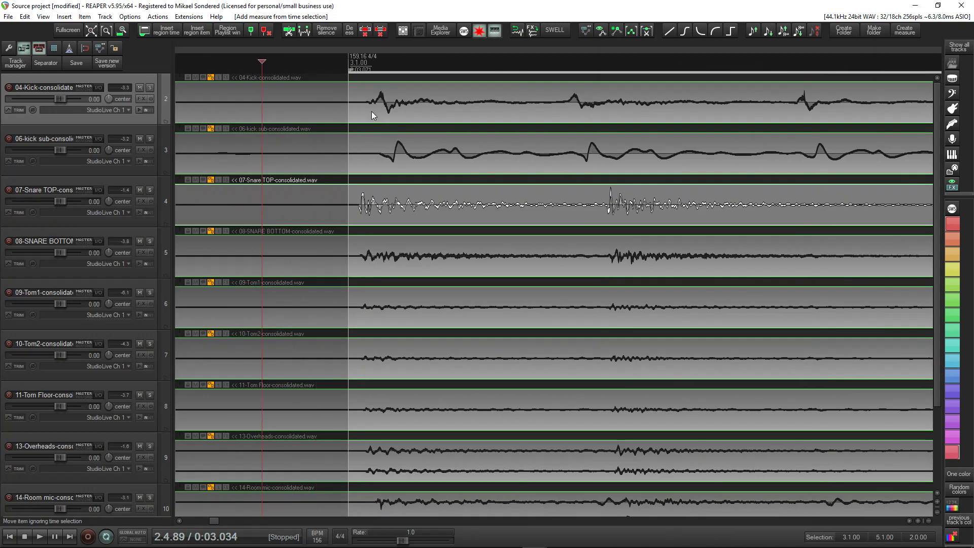
pyautogui.scroll(2, 307, 124)
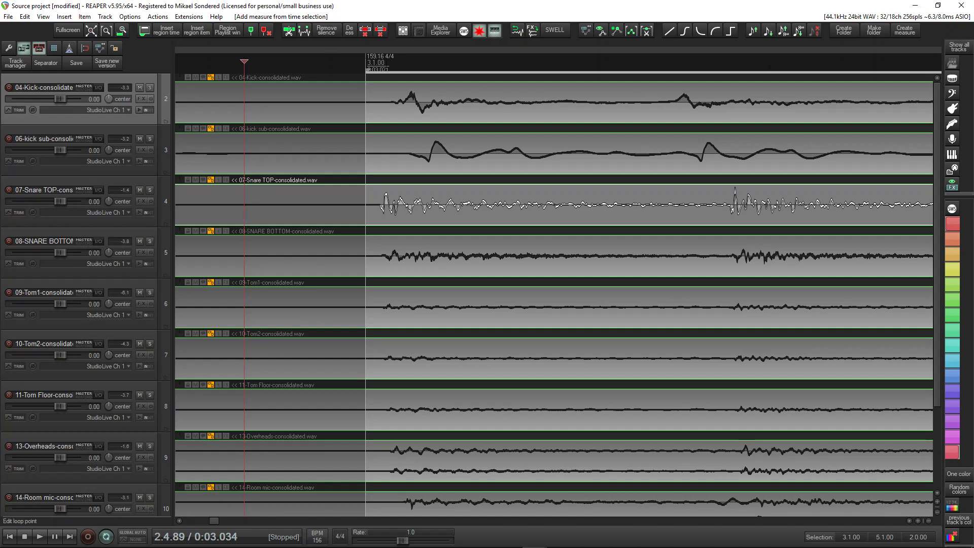
pyautogui.moveTo(441, 112)
pyautogui.mouseDown()
pyautogui.moveTo(415, 116)
pyautogui.moveTo(427, 118)
pyautogui.mouseUp()
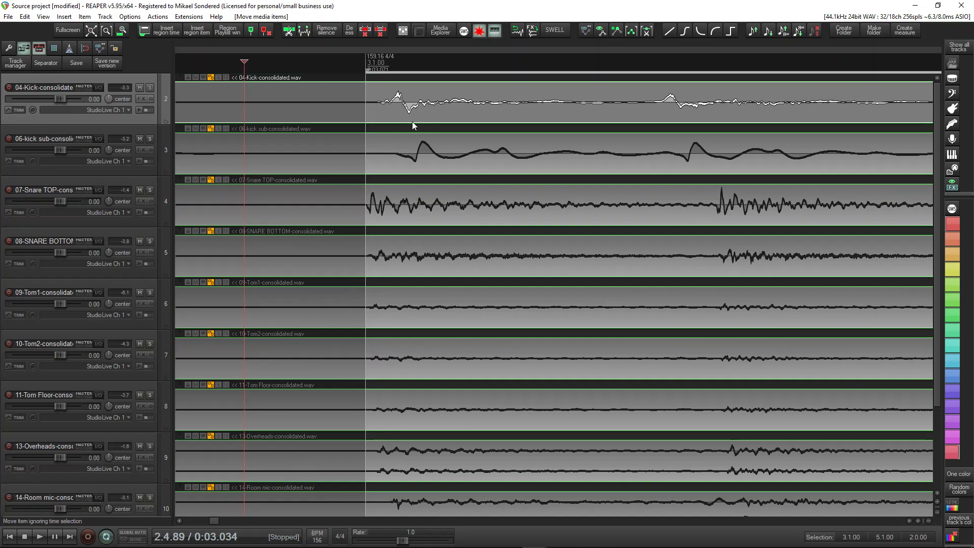
# Step: Check how the hits line up with the tempo markers at 3.1.00 and 5.1.00, and play back the first created measures
pyautogui.scroll(-5, 378, 188)
pyautogui.scroll(-3, 406, 192)
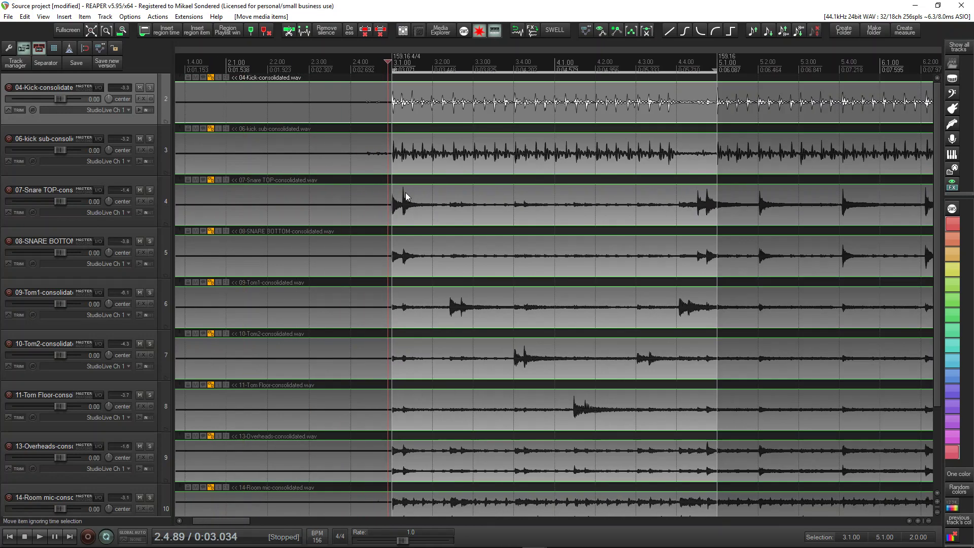
pyautogui.scroll(6, 783, 116)
pyautogui.scroll(8, 798, 114)
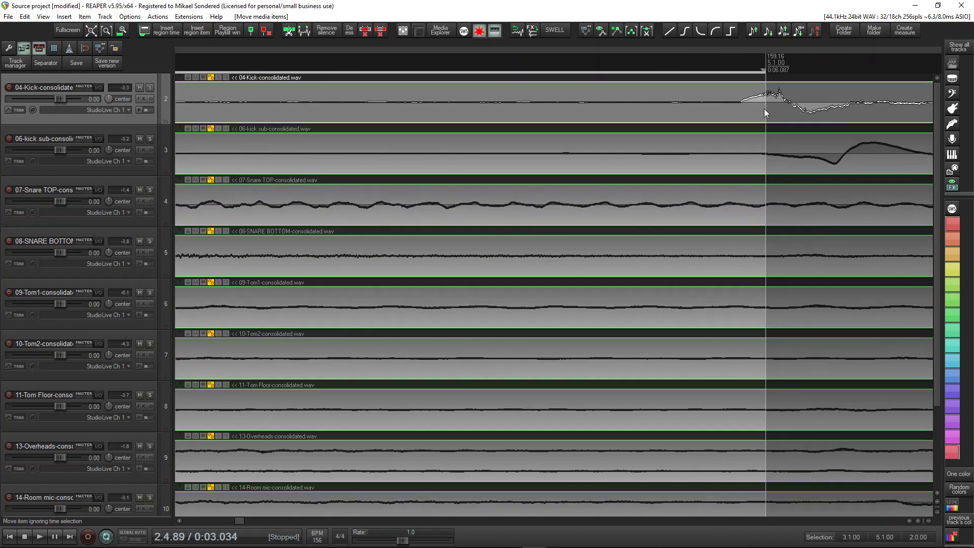
pyautogui.scroll(-8, 762, 302)
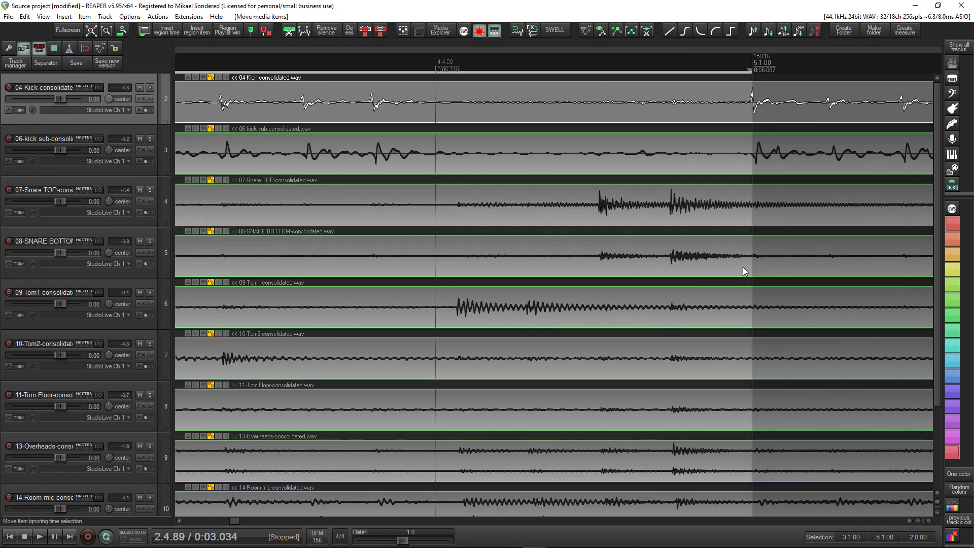
pyautogui.scroll(-2, 744, 258)
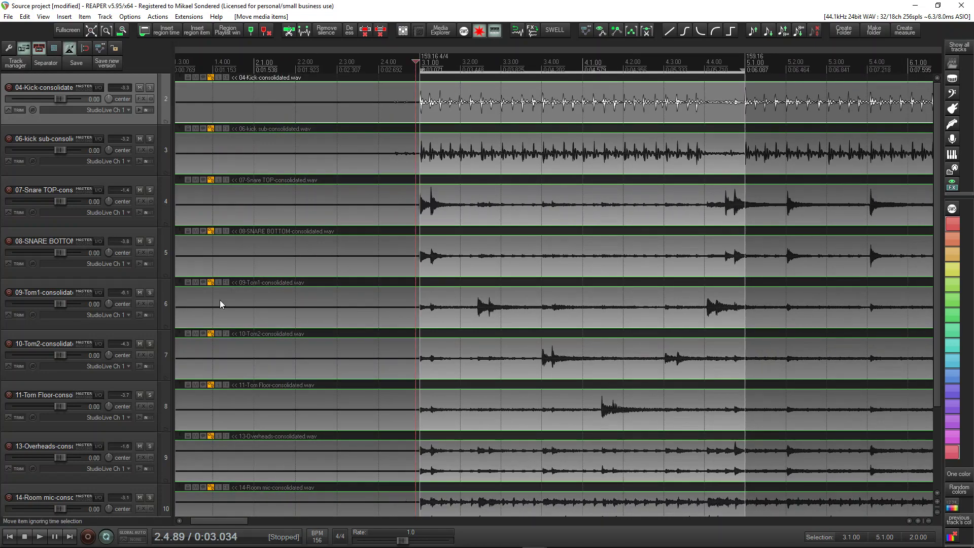
pyautogui.press('space')
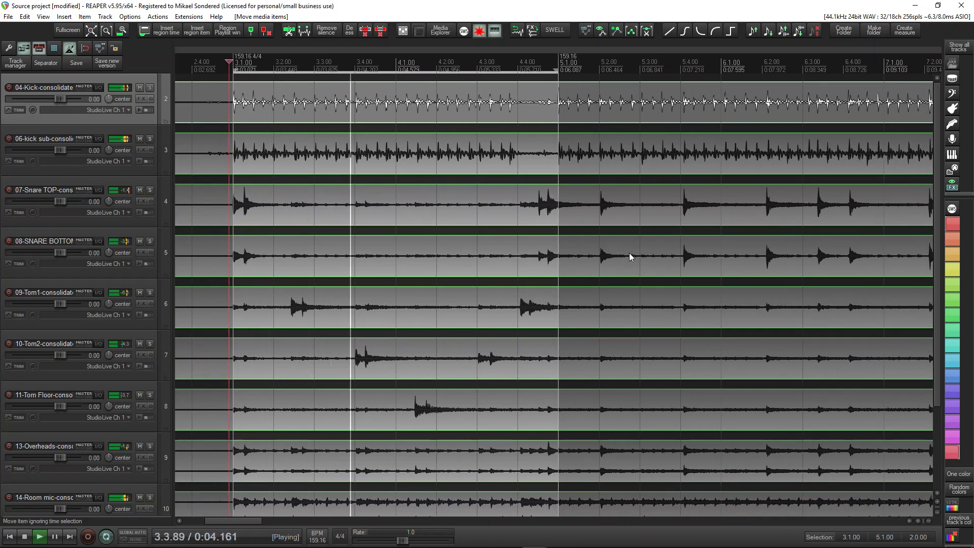
pyautogui.press('space')
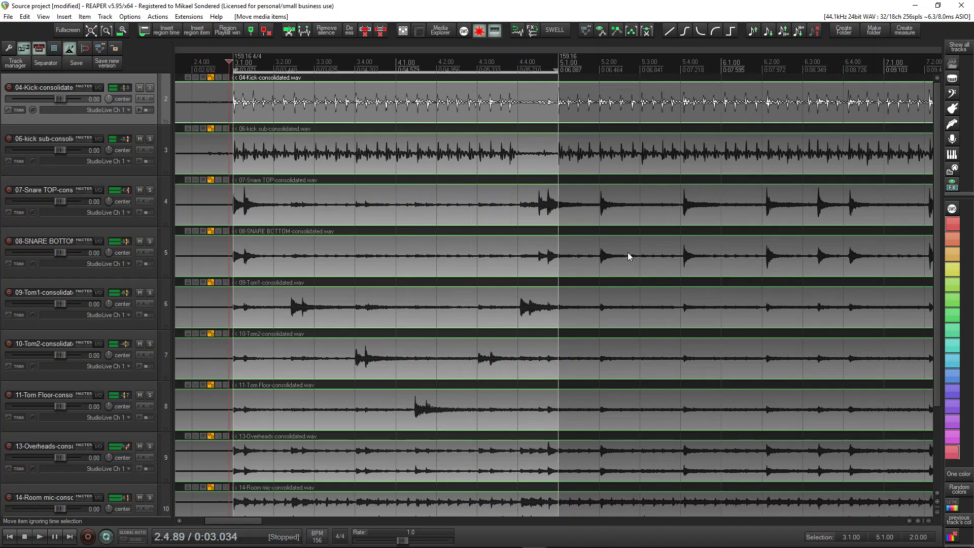
# Step: Set the time selection from 5.1.00 to 6.2.06 and play the drums from its start to find the next downbeat
pyautogui.moveTo(234, 70); pyautogui.dragTo(651, 105)
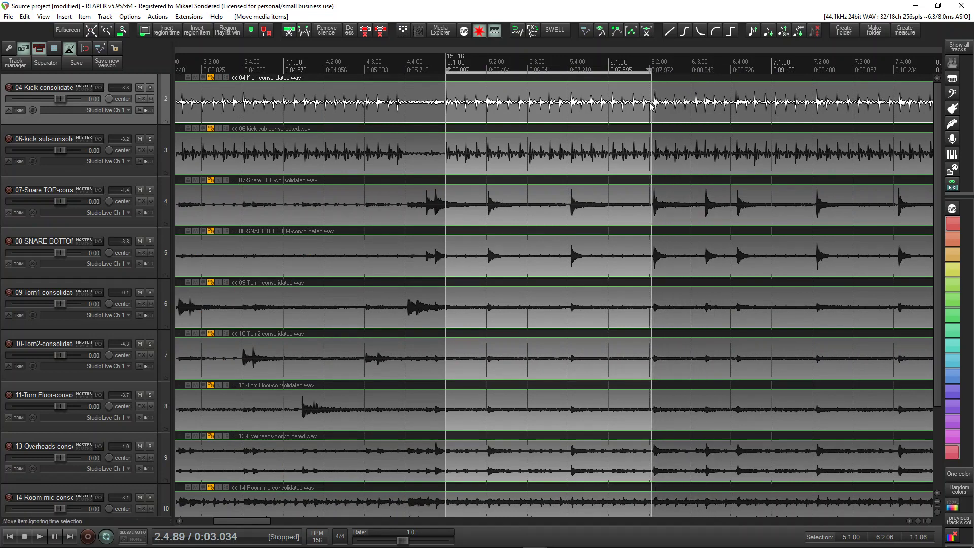
pyautogui.click(447, 128)
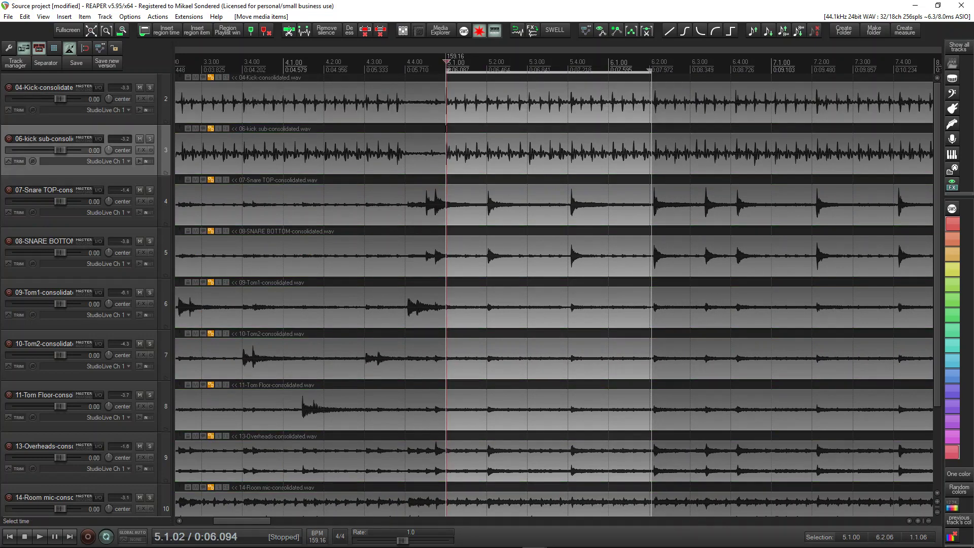
pyautogui.press('space')
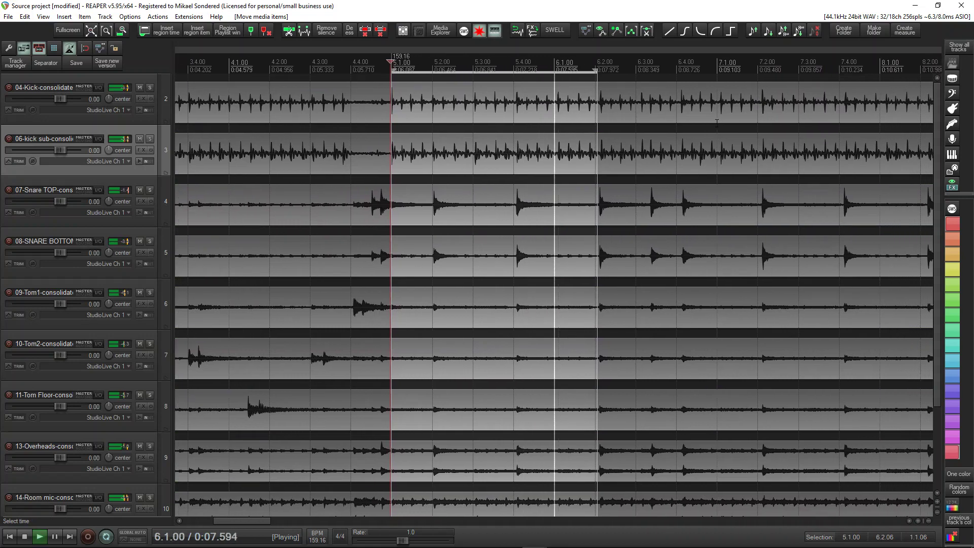
pyautogui.press('space')
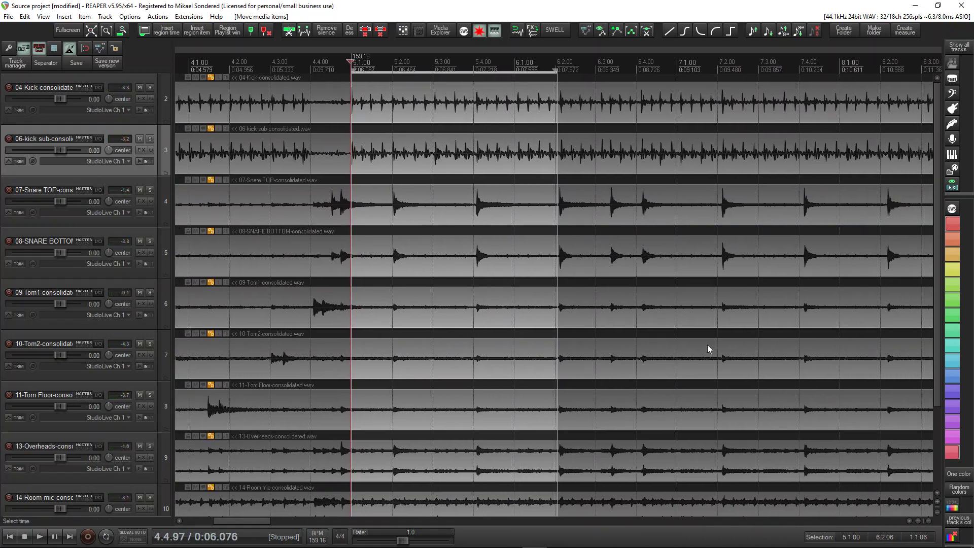
pyautogui.press('space')
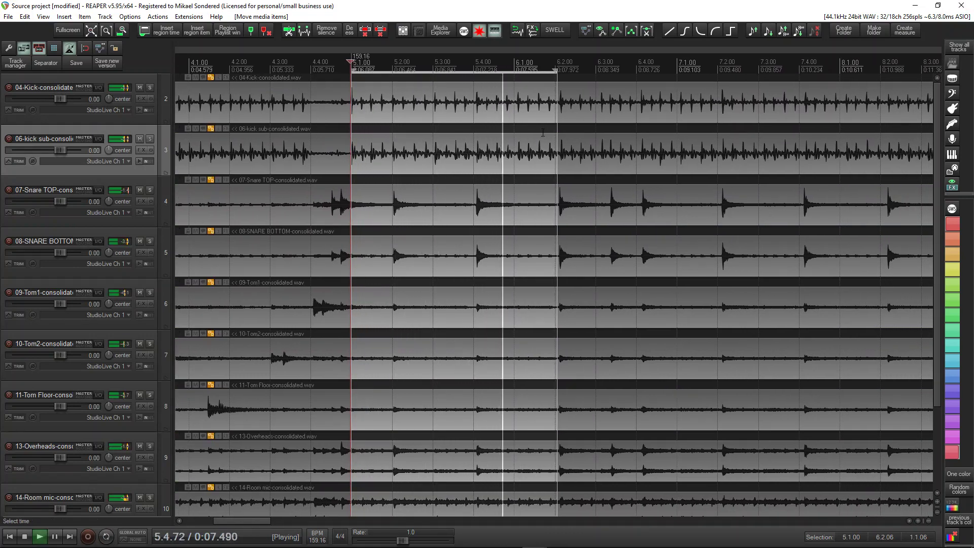
pyautogui.press('space')
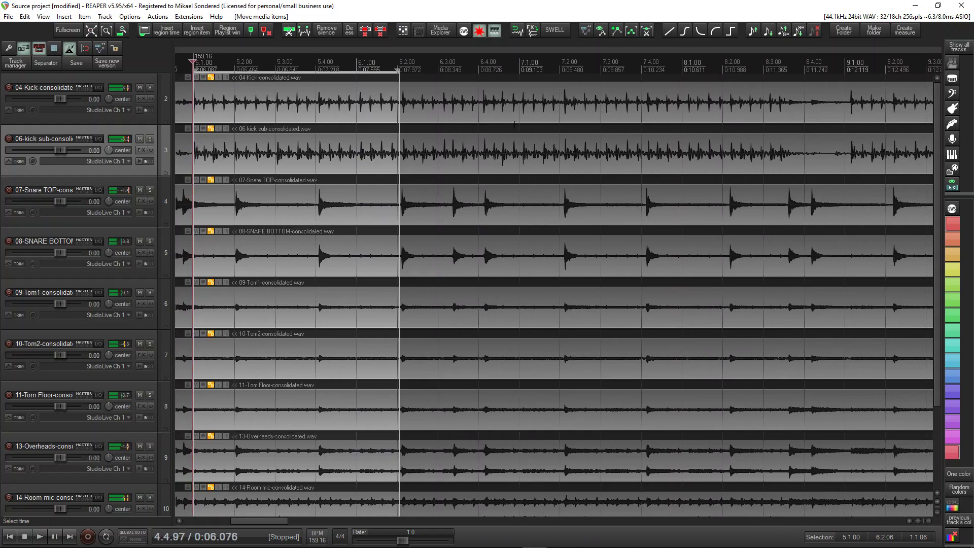
# Step: Extend the end of the time selection to the start of the kick hit just after bar 7, at 7.1.09
pyautogui.click(521, 92)
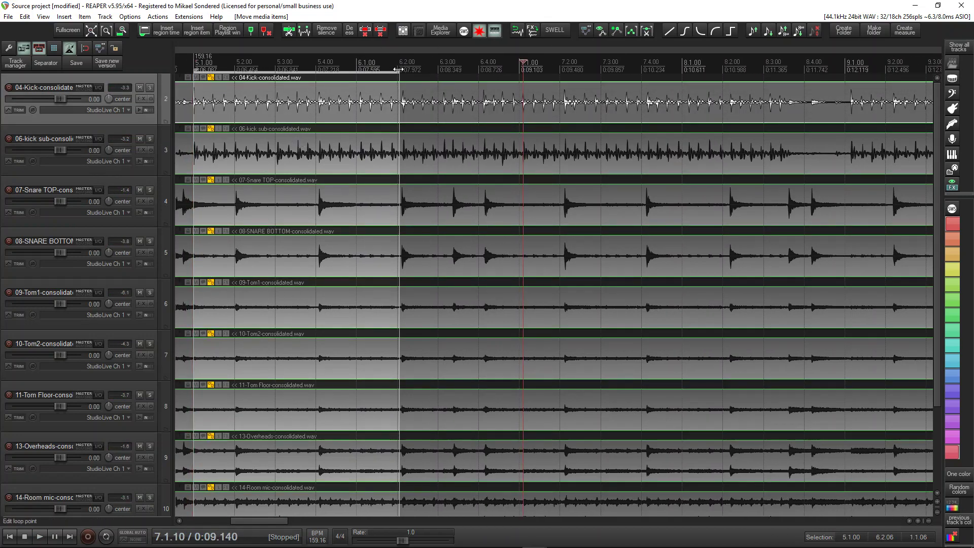
pyautogui.moveTo(398, 69); pyautogui.dragTo(523, 70)
pyautogui.scroll(8, 559, 120)
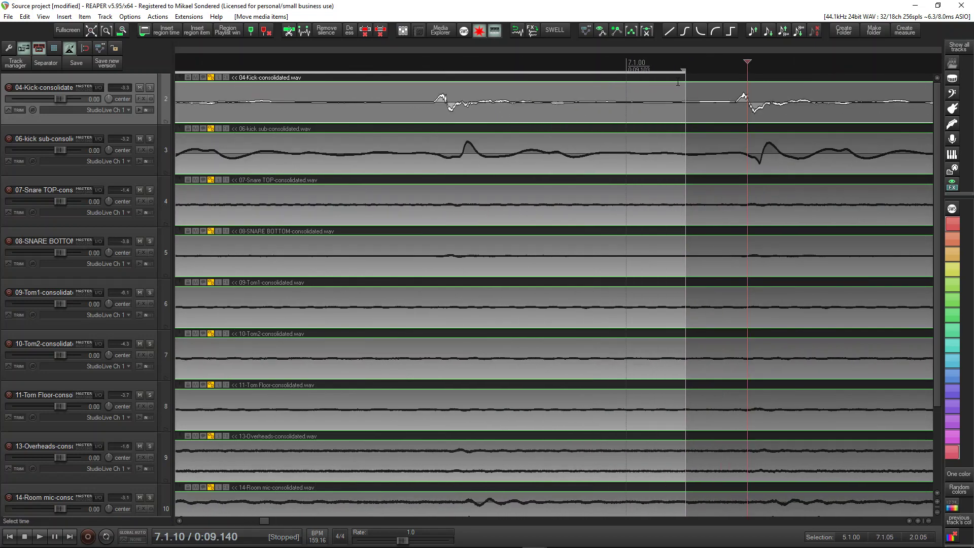
pyautogui.moveTo(684, 70); pyautogui.dragTo(736, 80)
pyautogui.scroll(-8, 729, 111)
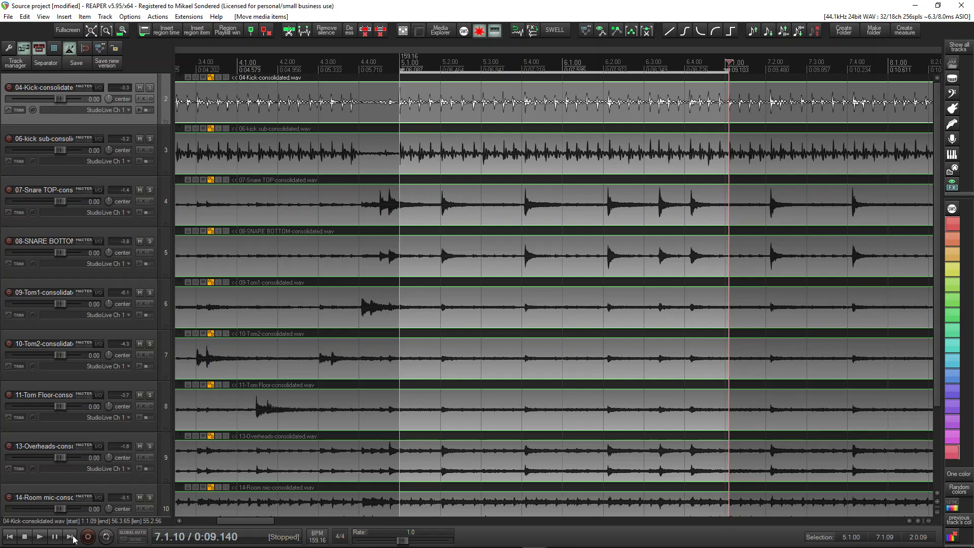
# Step: Play the drums from the start of bar 5 and check the selection's end against the kick hit and the grid
pyautogui.click(400, 124)
pyautogui.press('space')
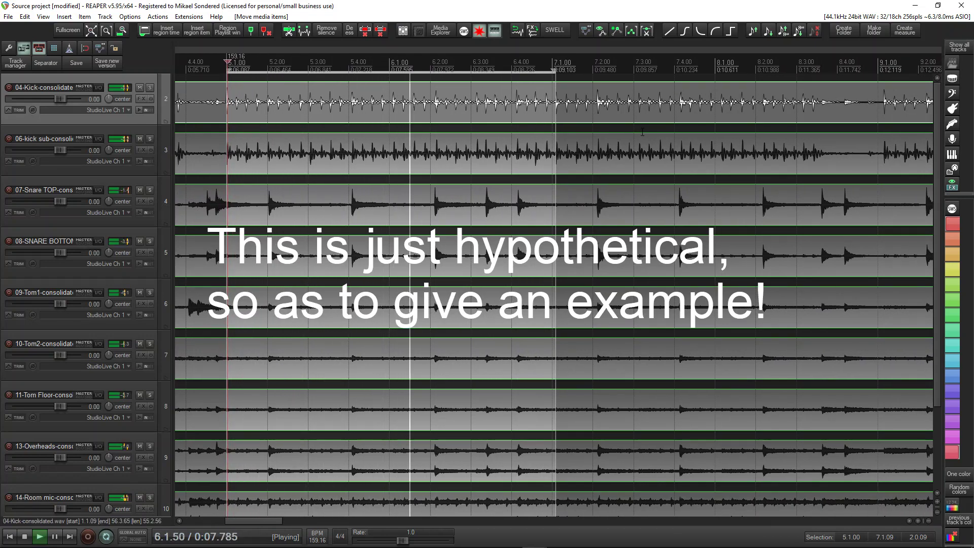
pyautogui.press('space')
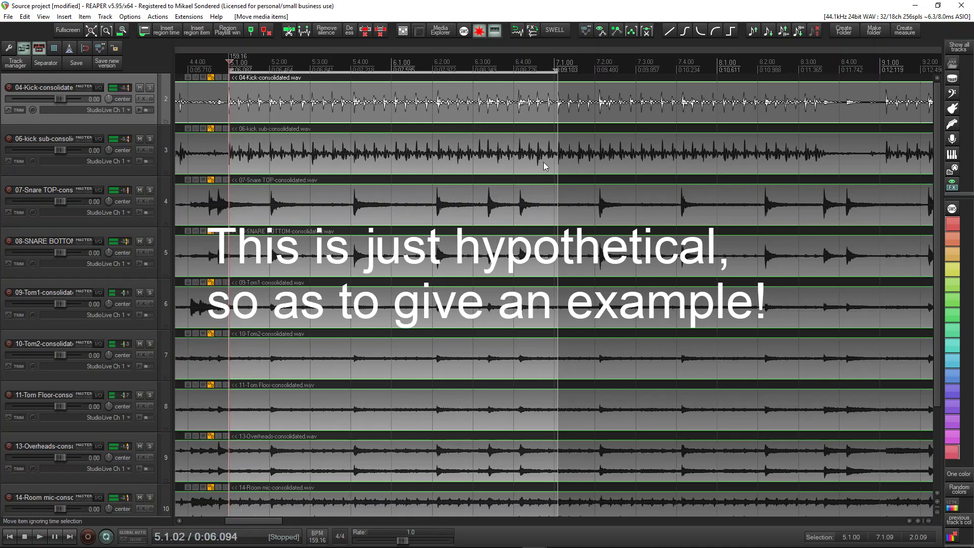
pyautogui.scroll(6, 587, 115)
pyautogui.scroll(-5, 732, 111)
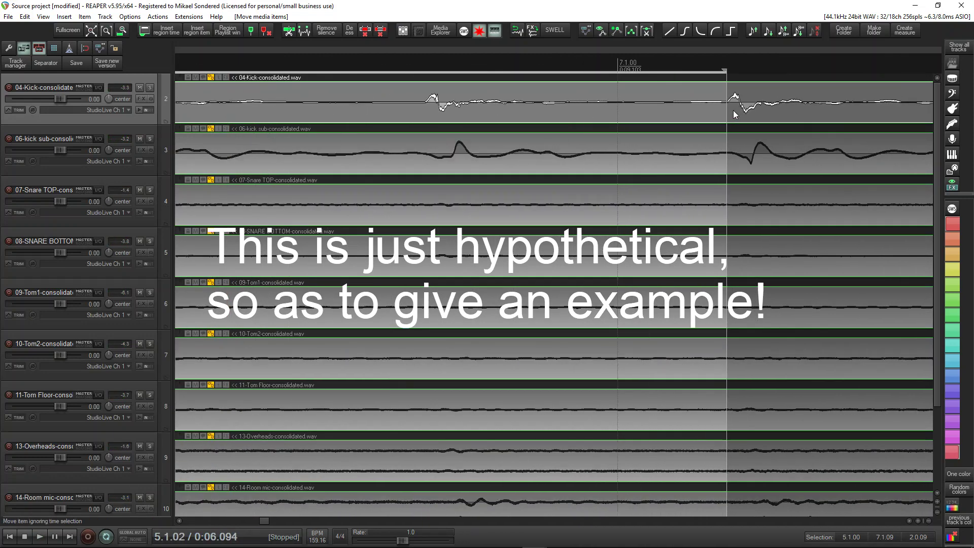
pyautogui.scroll(-4, 265, 112)
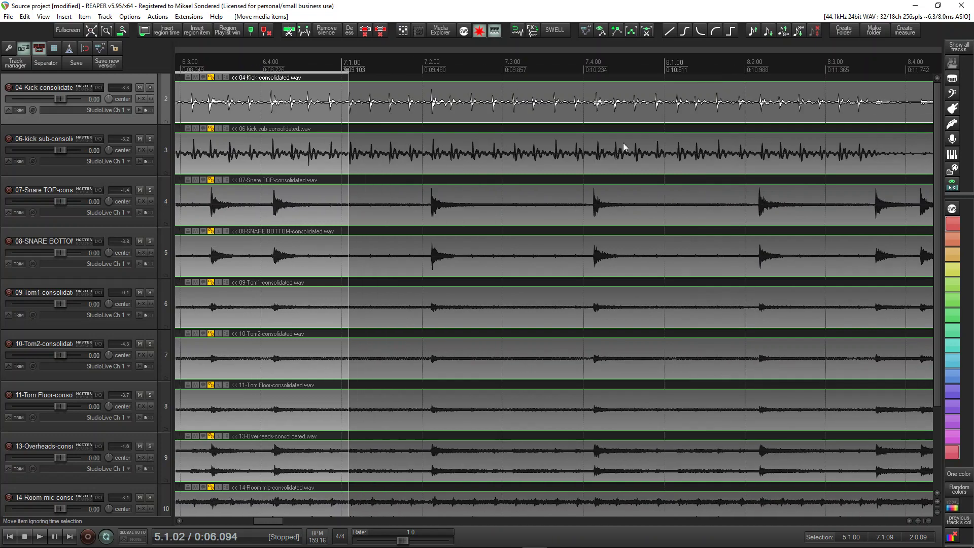
pyautogui.moveTo(263, 521); pyautogui.dragTo(242, 526)
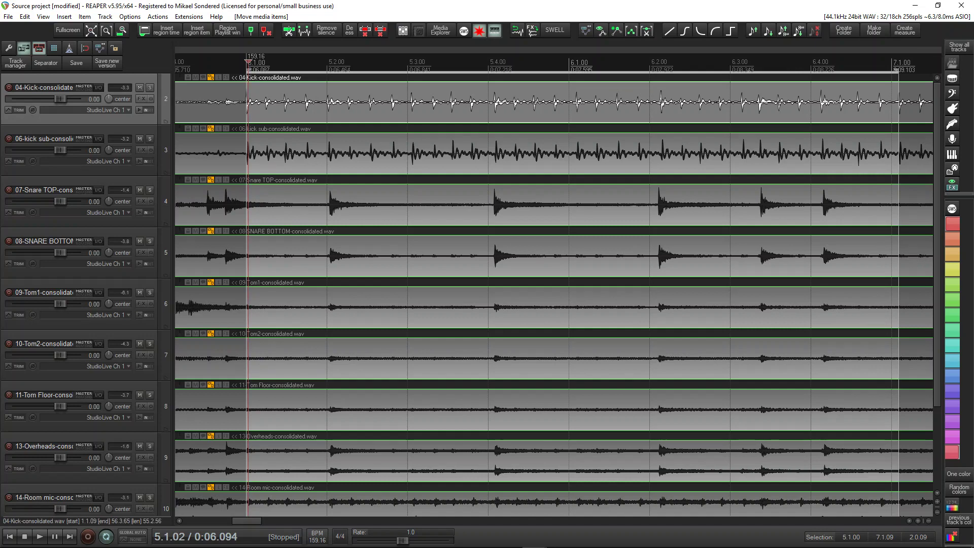
pyautogui.press('?')
pyautogui.moveTo(466, 174); pyautogui.dragTo(499, 94)
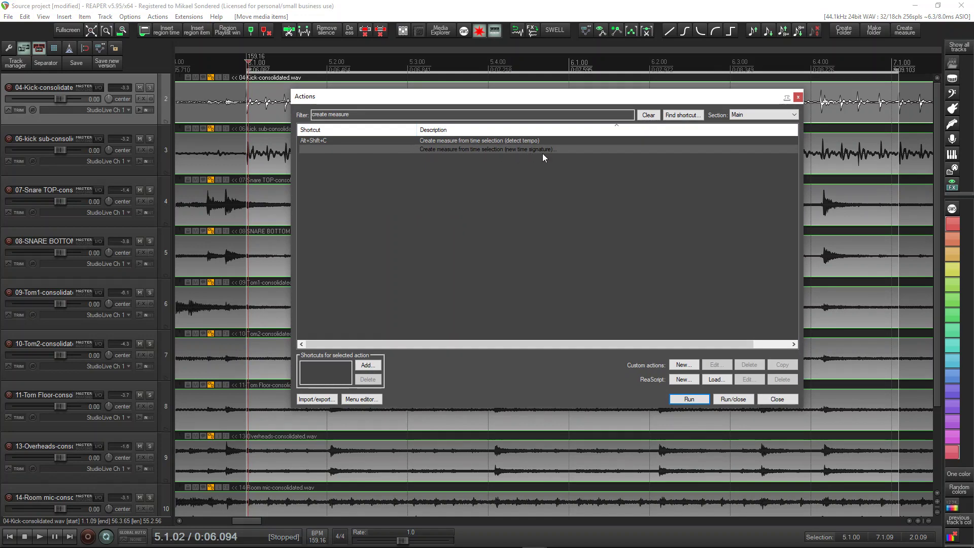
pyautogui.click(778, 399)
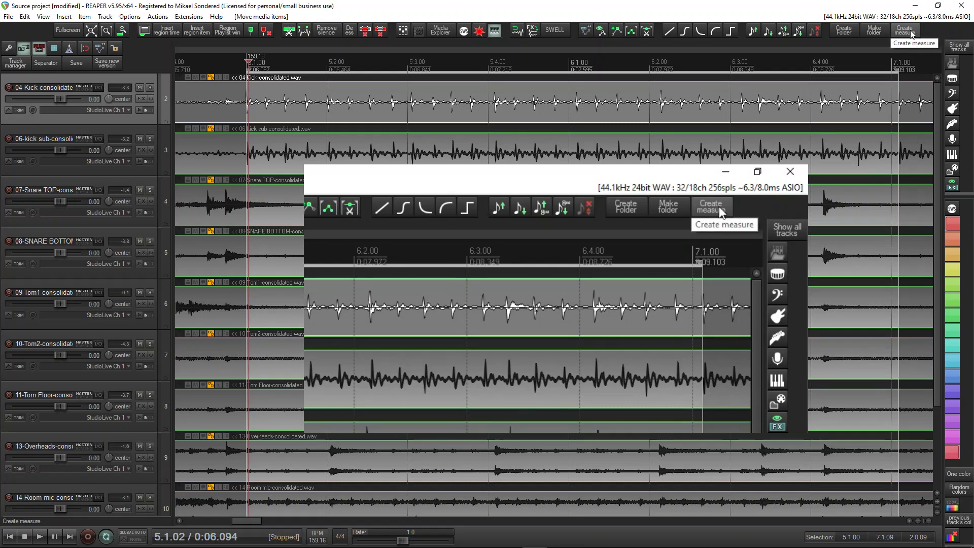
# Step: Create a measure from the time selection with 4/4, 2 bars and 157.434 BPM, and check the 7.1.00 marker against the kick hit
pyautogui.click(904, 31)
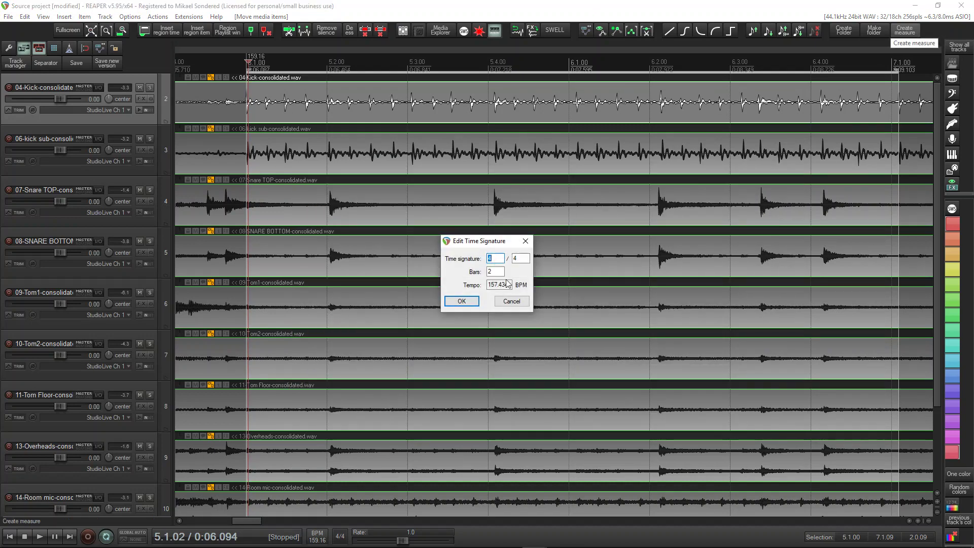
pyautogui.click(461, 301)
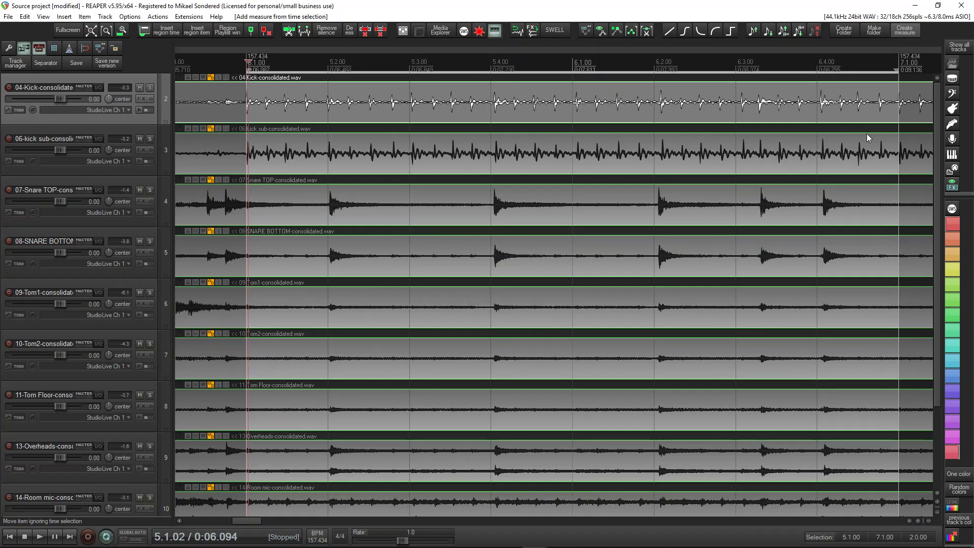
pyautogui.scroll(10, 893, 108)
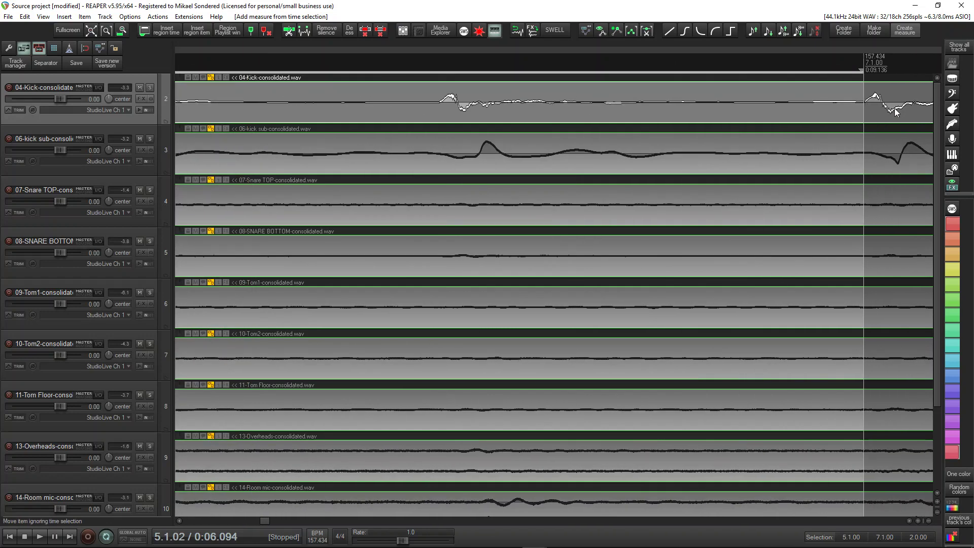
pyautogui.scroll(4, 894, 108)
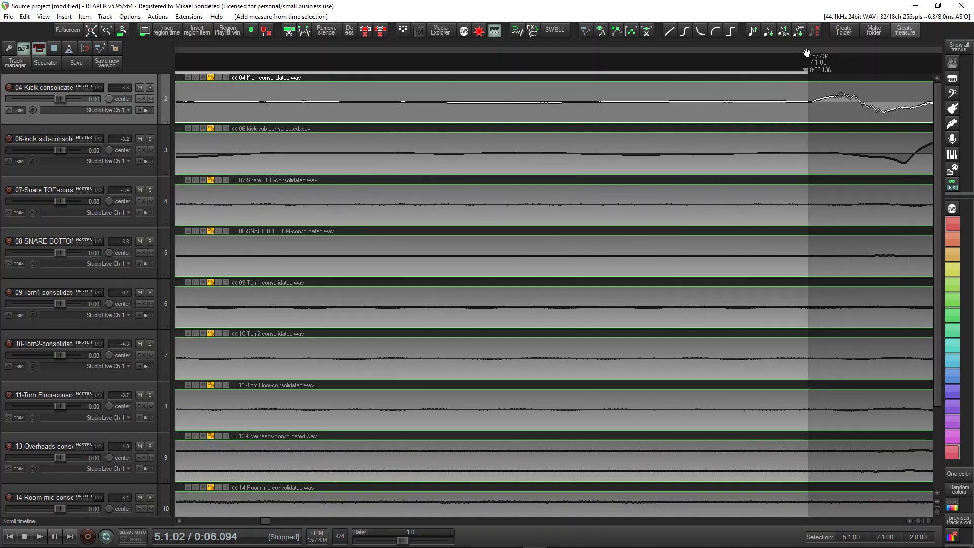
pyautogui.scroll(-12, 520, 214)
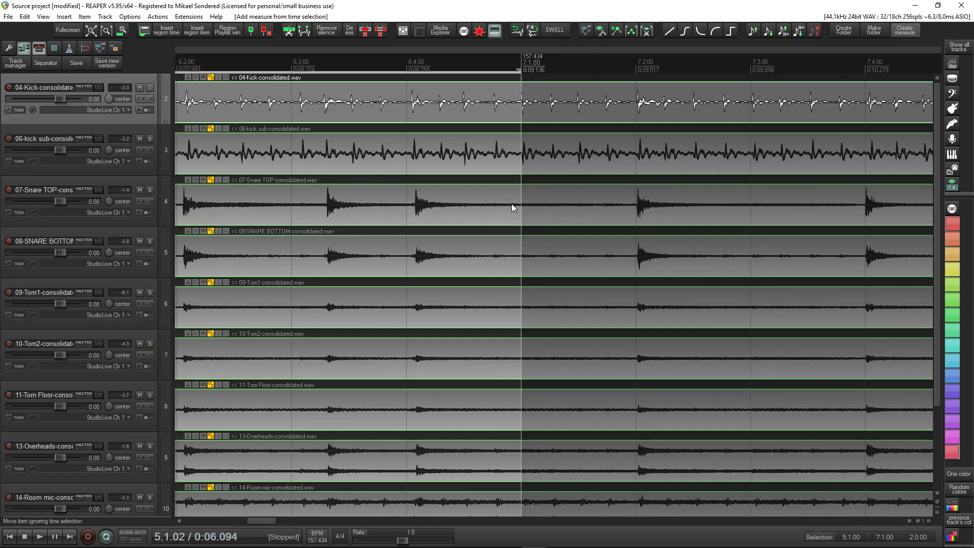
# Step: Copy the 159.16 BPM tempo value from the time signature marker at bar 3, leaving that marker's settings and position unchanged
pyautogui.moveTo(260, 526); pyautogui.dragTo(208, 527)
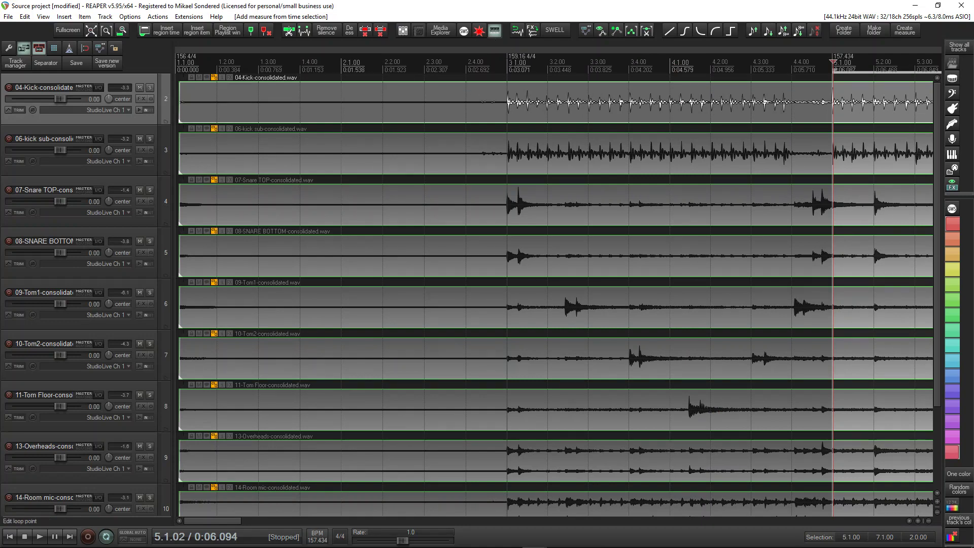
pyautogui.scroll(-2, 725, 71)
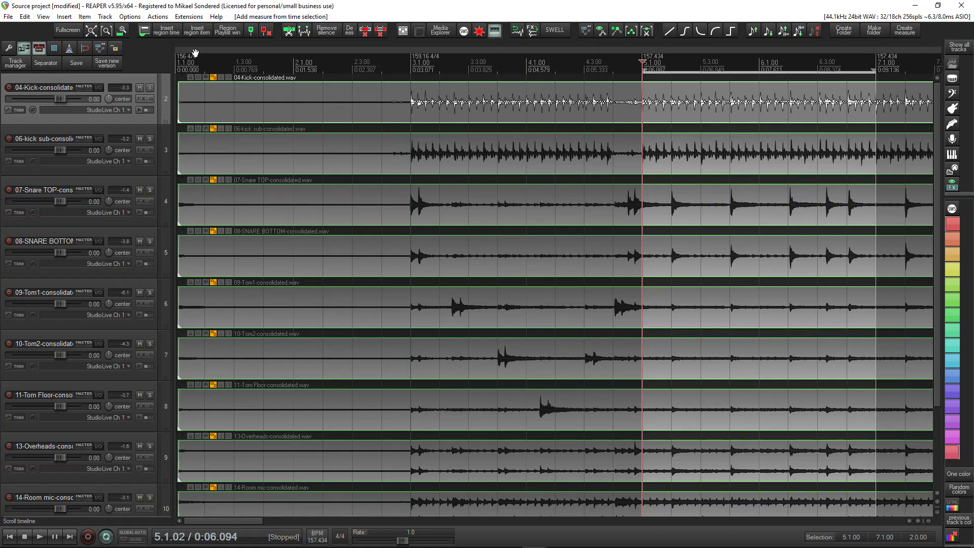
pyautogui.rightClick(423, 59)
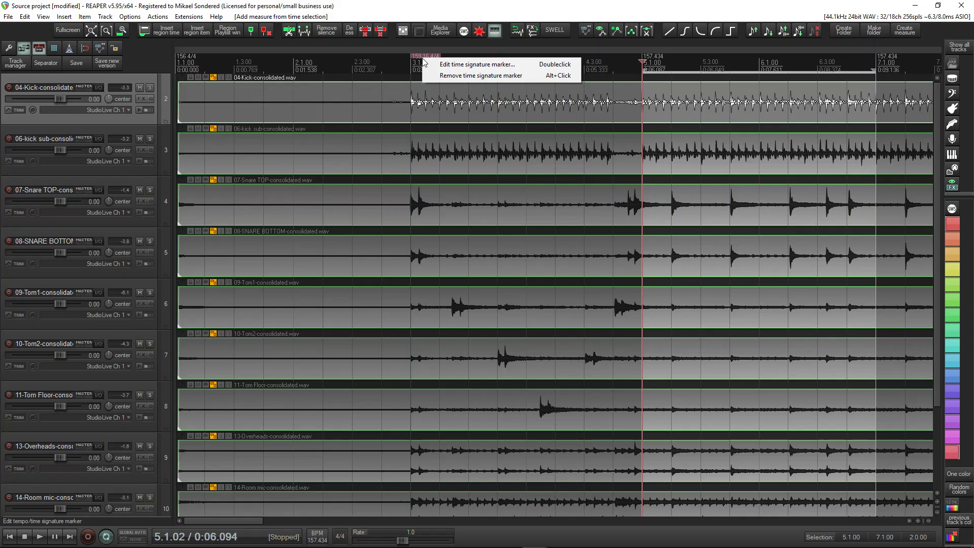
pyautogui.click(477, 65)
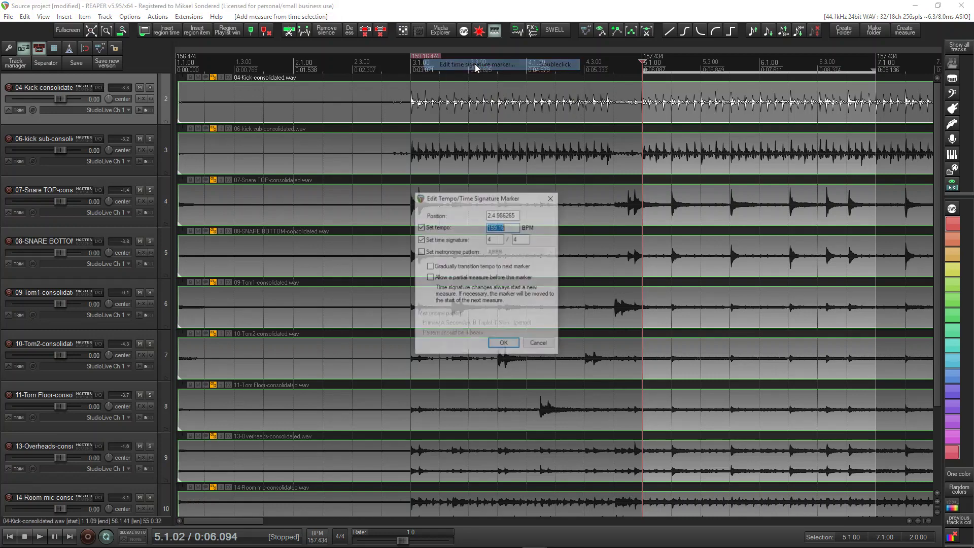
pyautogui.rightClick(494, 229)
pyautogui.click(542, 262)
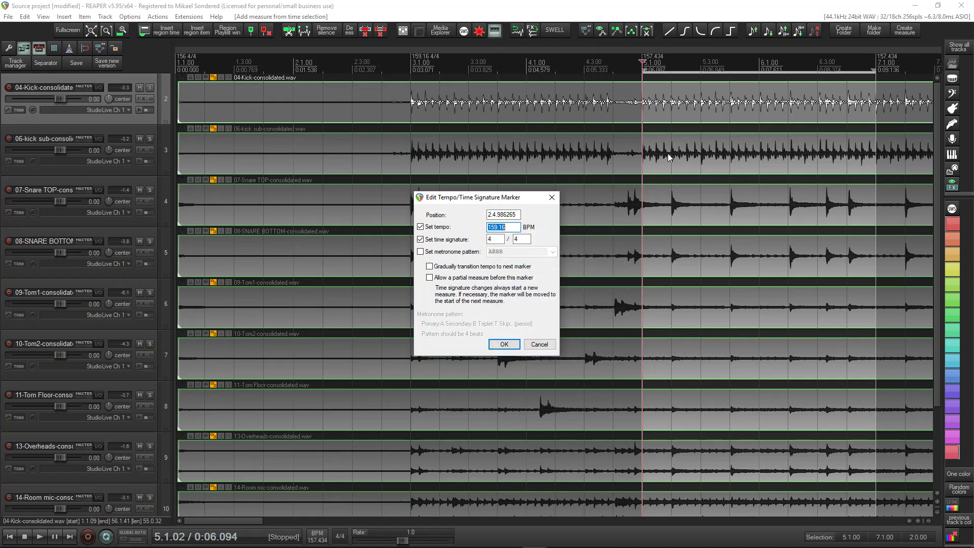
pyautogui.click(519, 347)
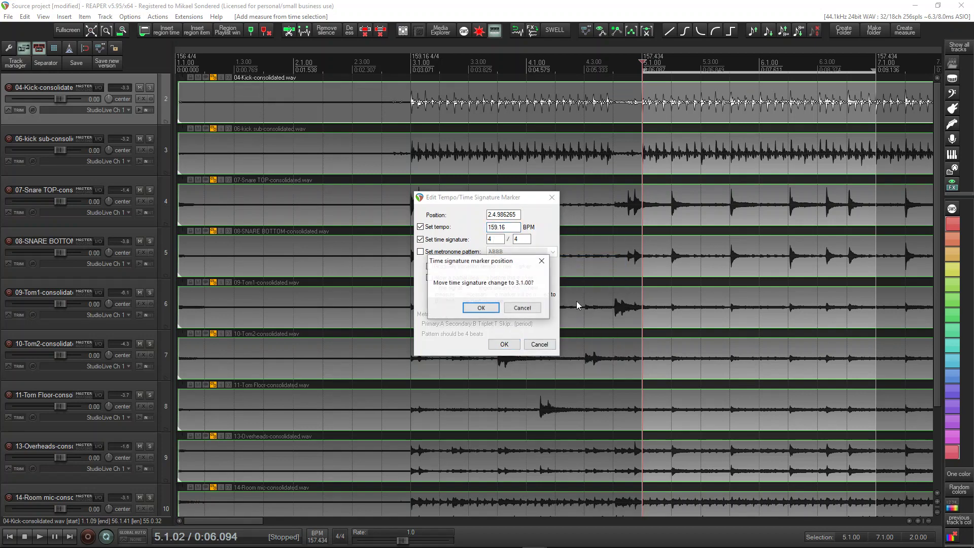
pyautogui.click(525, 308)
pyautogui.click(537, 344)
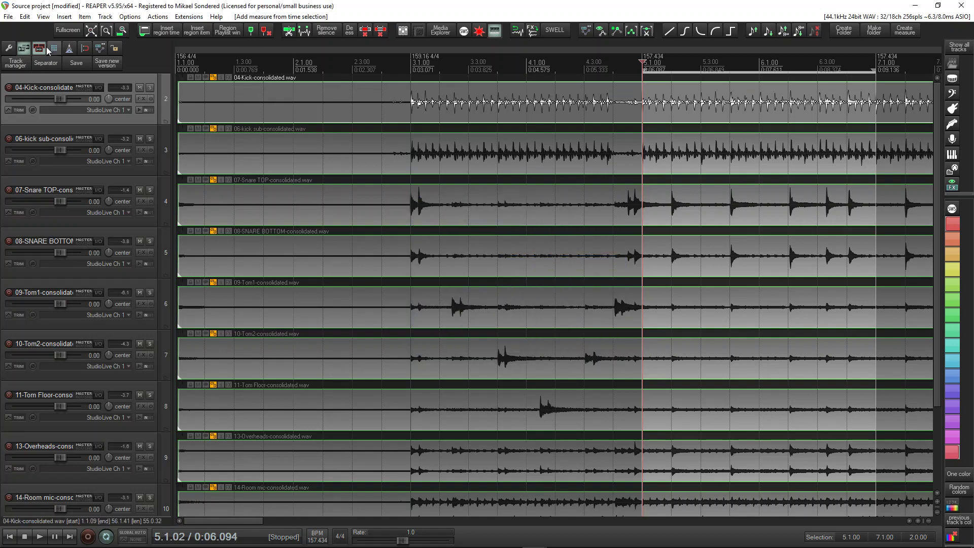
# Step: Set the tempo of the time signature marker at 1.1.00 to 159.16 BPM using the copied value
pyautogui.rightClick(185, 58)
pyautogui.click(213, 61)
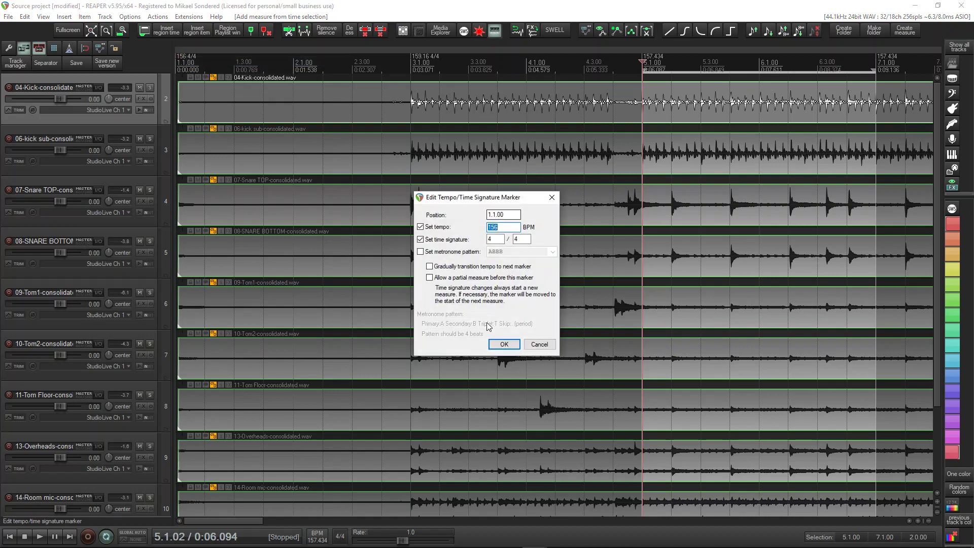
pyautogui.rightClick(503, 229)
pyautogui.click(526, 268)
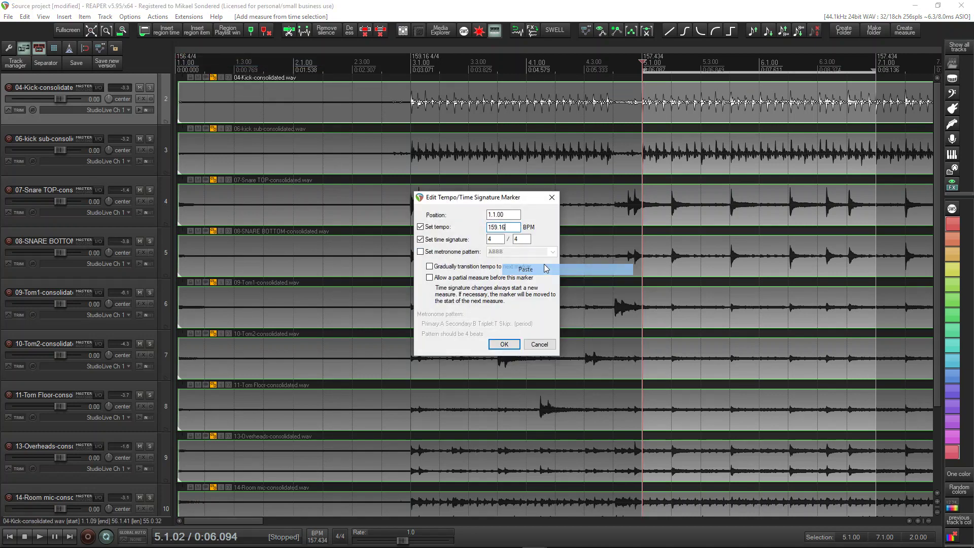
pyautogui.click(500, 345)
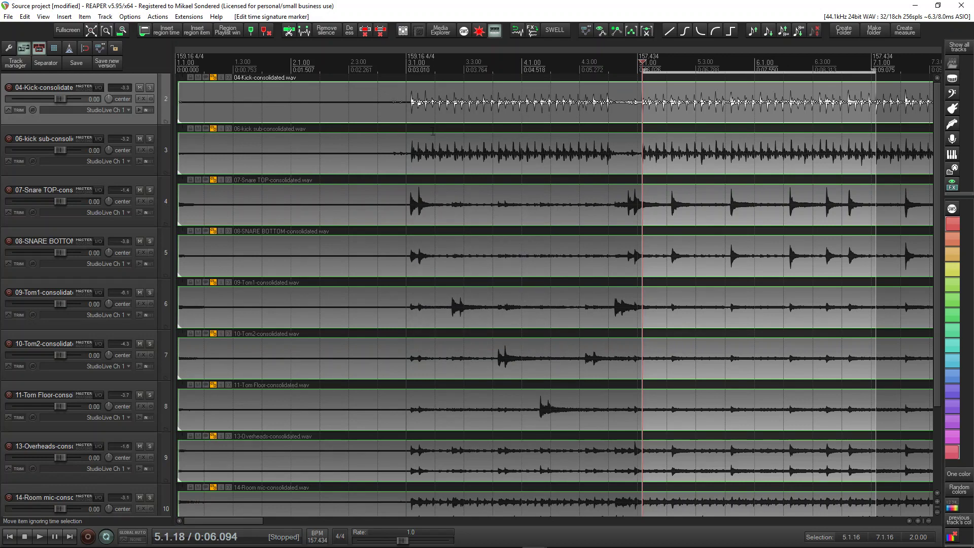
# Step: Move the drum items slightly earlier to bring the first hit close to 3.1.00, and check it against the grid
pyautogui.moveTo(462, 113); pyautogui.dragTo(453, 113)
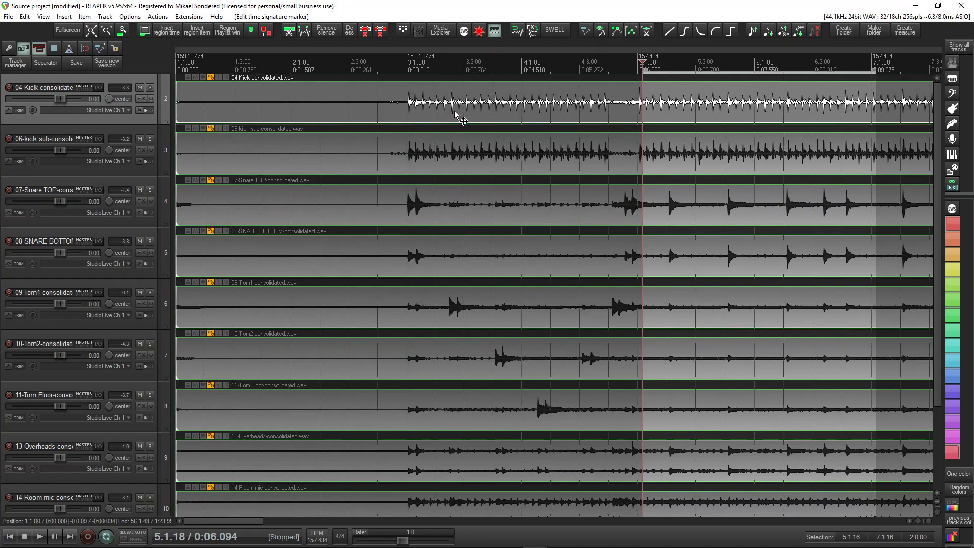
pyautogui.scroll(6, 403, 110)
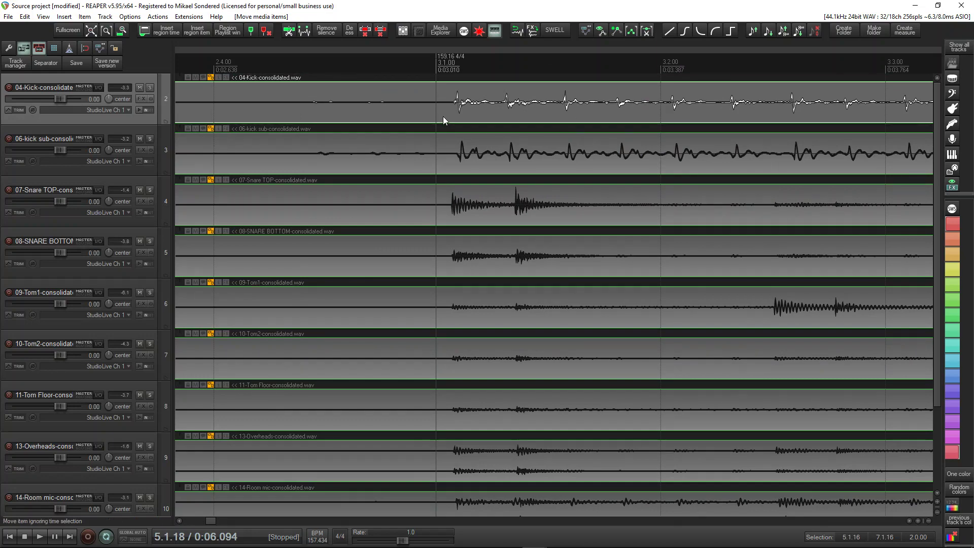
pyautogui.scroll(-5, 476, 132)
pyautogui.scroll(-1, 471, 129)
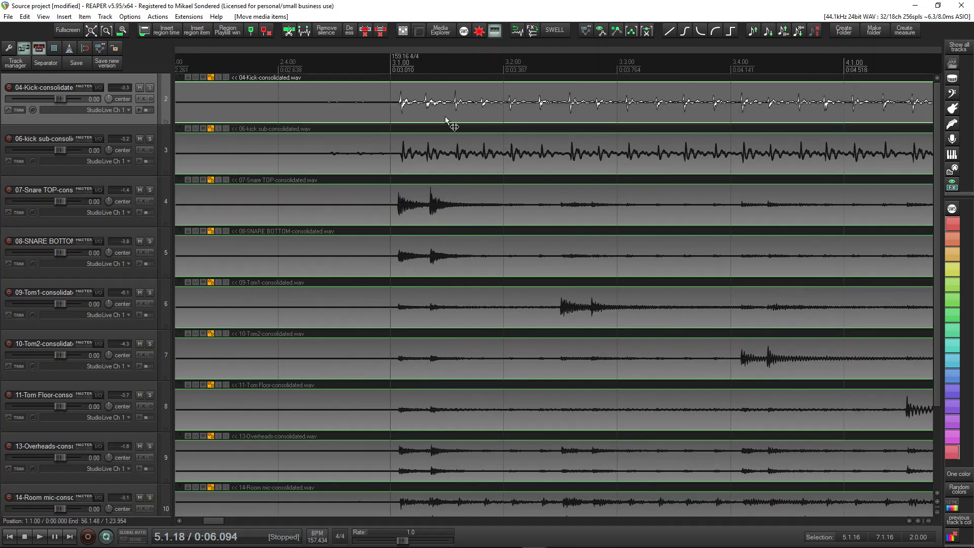
pyautogui.scroll(-4, 406, 116)
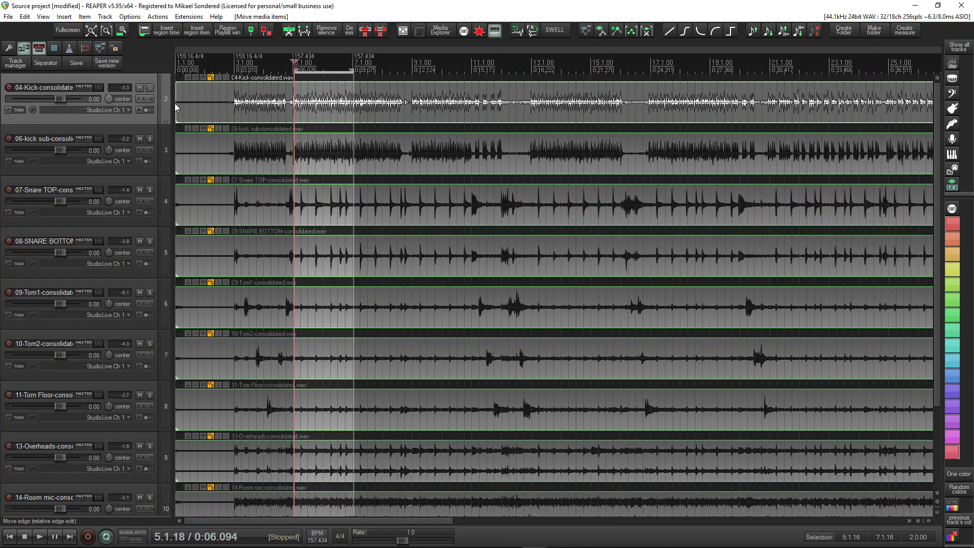
# Step: Trim the start of the drum items to just after 1.1.00 and fine-align their first hit with 3.1.00
pyautogui.moveTo(176, 107); pyautogui.dragTo(189, 108)
pyautogui.scroll(6, 213, 109)
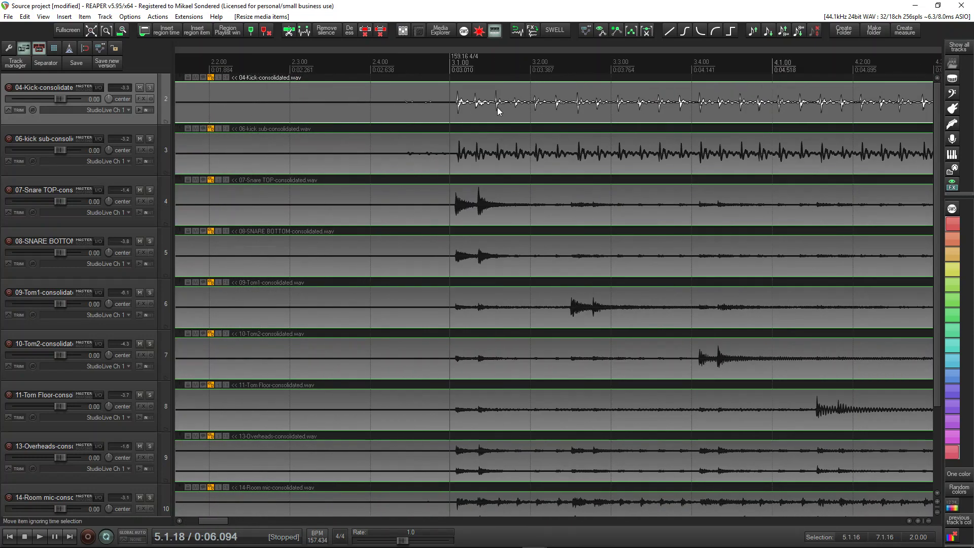
pyautogui.moveTo(497, 108)
pyautogui.mouseDown()
pyautogui.moveTo(488, 116)
pyautogui.moveTo(498, 124)
pyautogui.mouseUp()
pyautogui.scroll(2, 449, 166)
pyautogui.scroll(6, 449, 166)
pyautogui.scroll(-10, 487, 137)
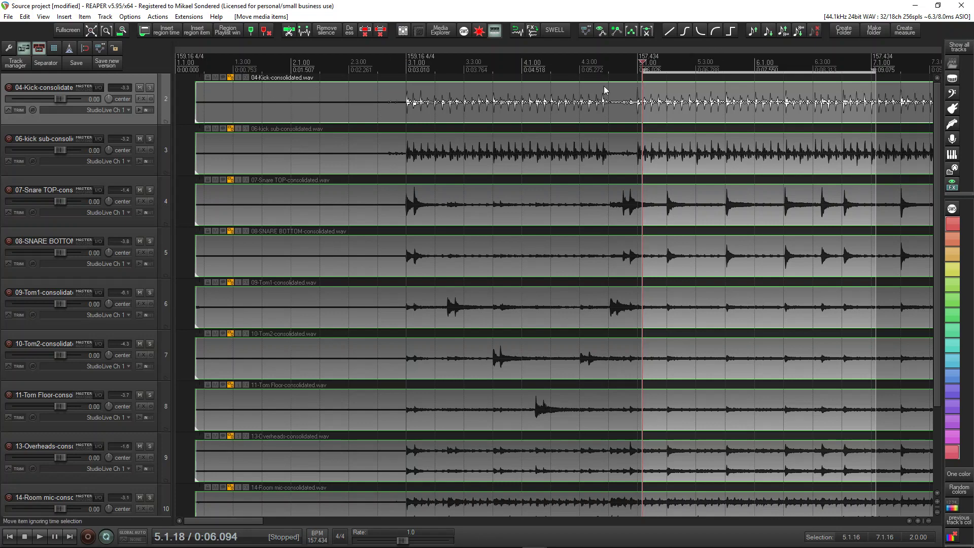
pyautogui.scroll(-3, 558, 284)
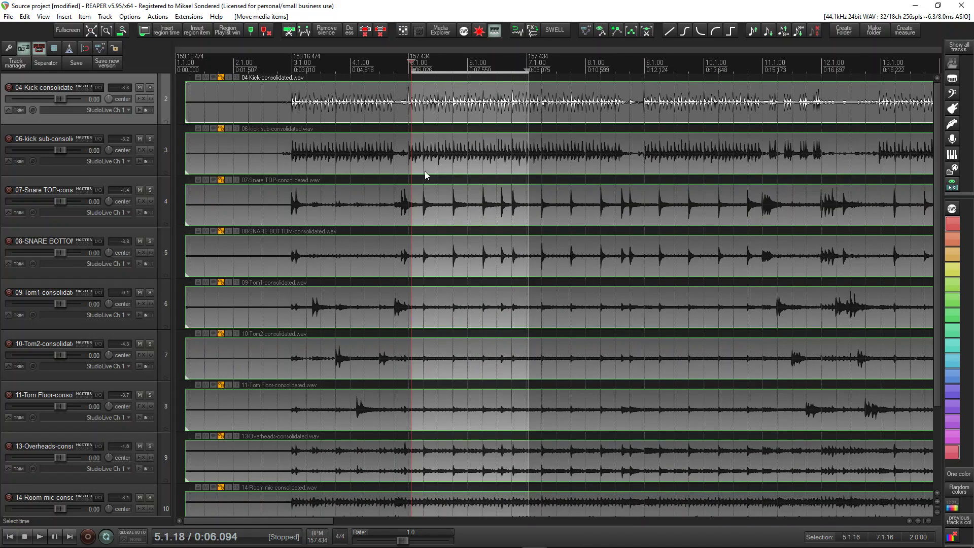
# Step: Snap the time selection's start to 5.1.00 and its end to 7.1.00
pyautogui.scroll(4, 425, 175)
pyautogui.moveTo(476, 70); pyautogui.dragTo(466, 70)
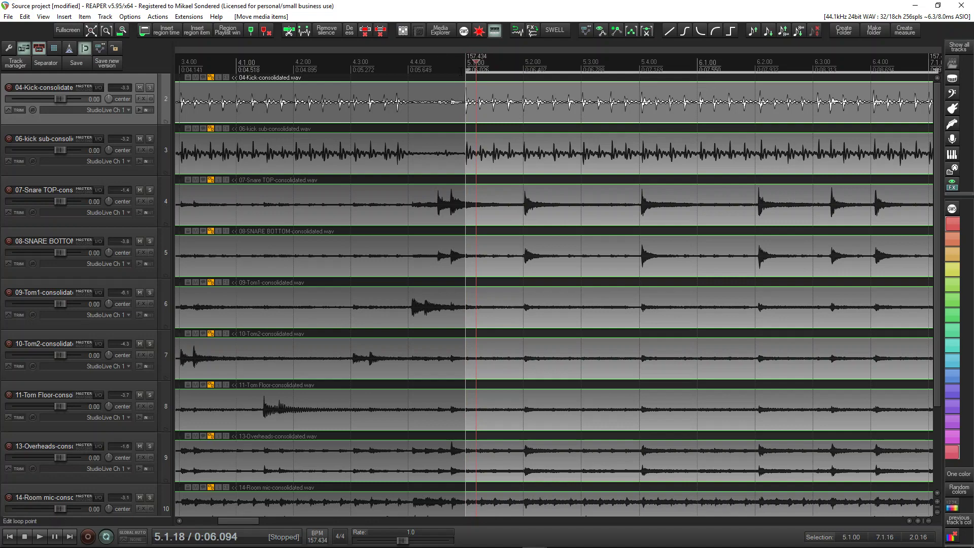
pyautogui.moveTo(466, 70); pyautogui.dragTo(425, 69)
pyautogui.scroll(-5, 460, 71)
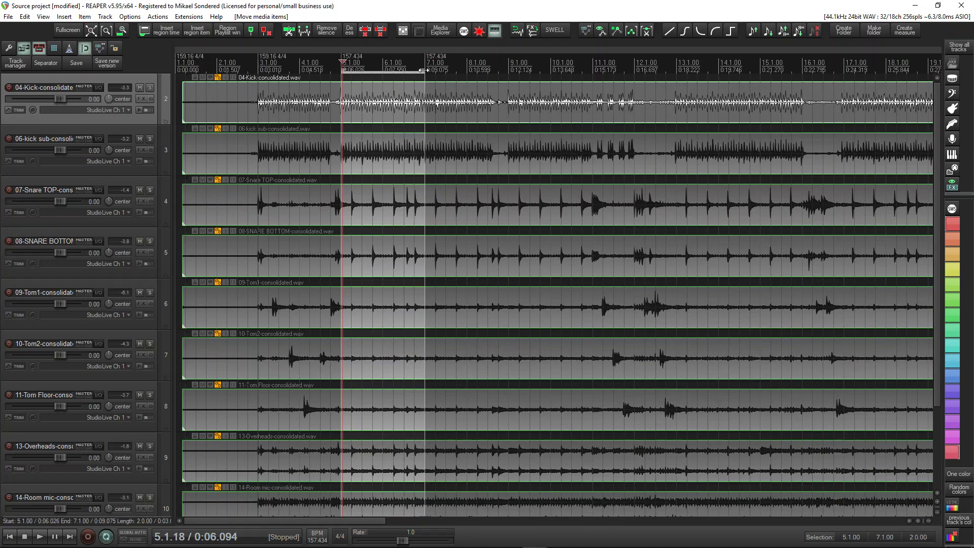
# Step: Move the time selection to the next two bars, from 7.1.00 to 9.1.00
pyautogui.scroll(-4, 424, 70)
pyautogui.scroll(1, 311, 76)
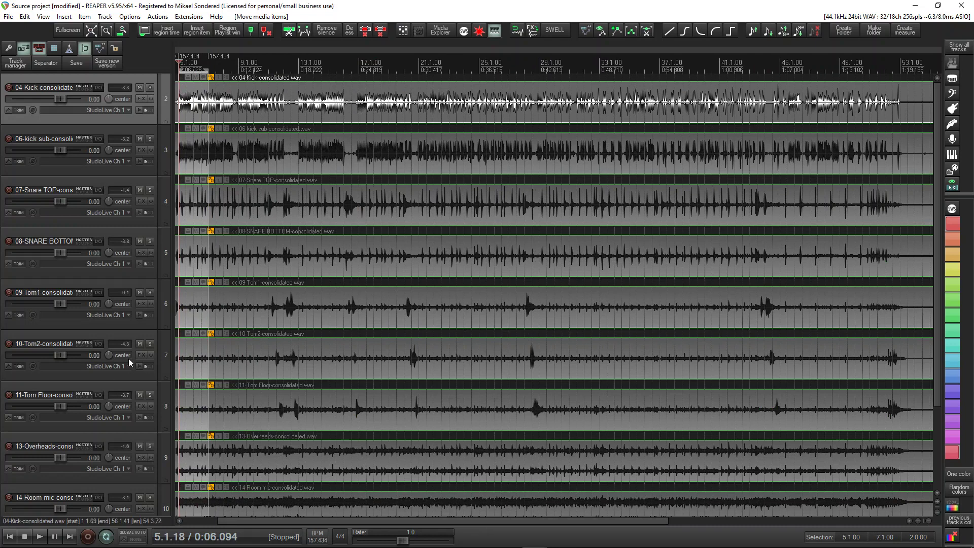
pyautogui.moveTo(252, 522); pyautogui.dragTo(169, 517)
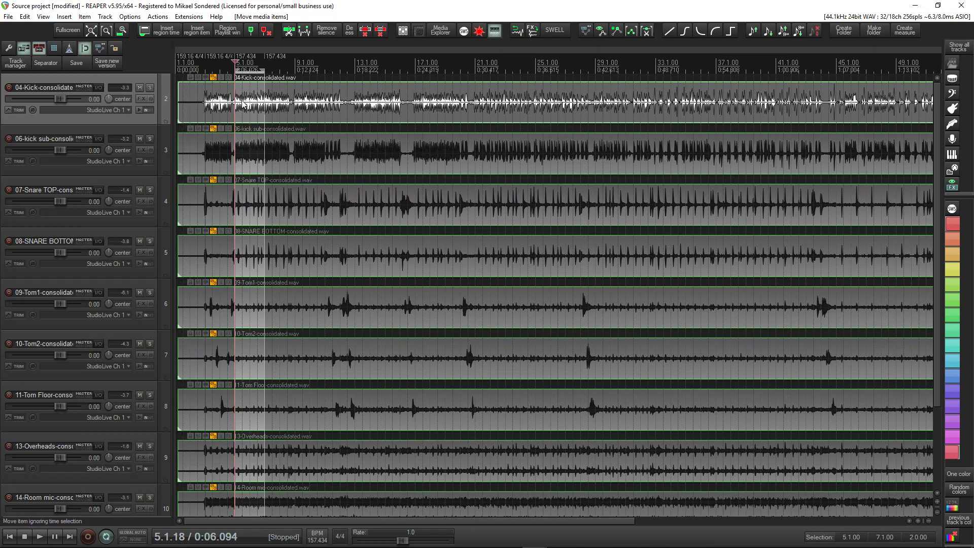
pyautogui.scroll(5, 242, 104)
pyautogui.moveTo(319, 69); pyautogui.dragTo(646, 73)
pyautogui.scroll(5, 646, 96)
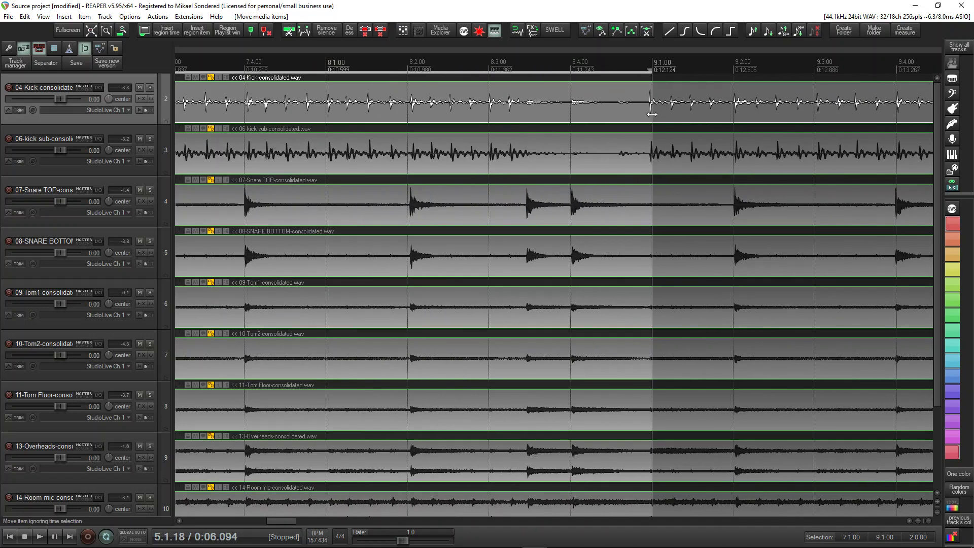
# Step: Pull the end of the time selection back to 8.4.97, at the start of the kick hit just before bar 9
pyautogui.scroll(5, 668, 104)
pyautogui.scroll(2, 668, 104)
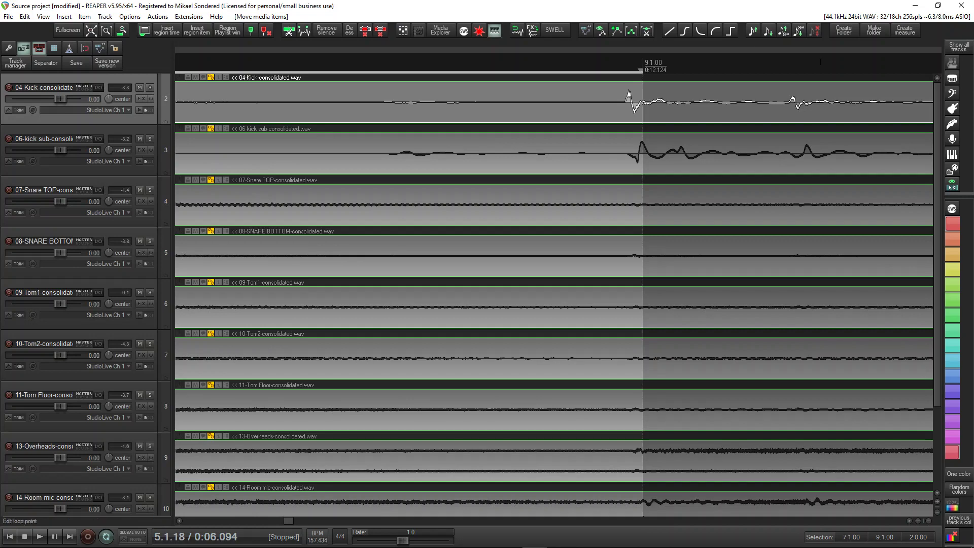
pyautogui.moveTo(640, 69); pyautogui.dragTo(624, 69)
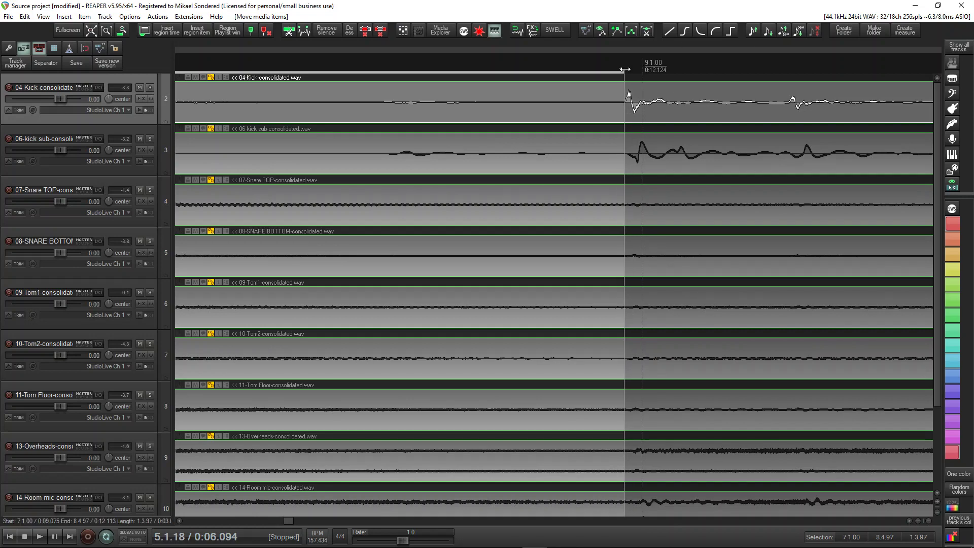
# Step: Create a measure from the time selection with 4/4, 2 bars and 157.982 BPM, and check bars 7 to 9 against the drum hits
pyautogui.scroll(-3, 319, 140)
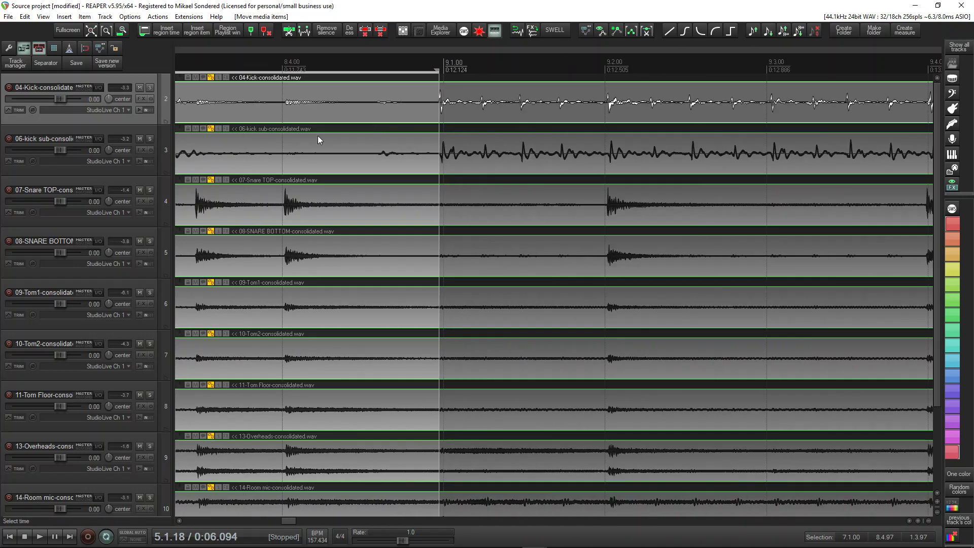
pyautogui.click(905, 30)
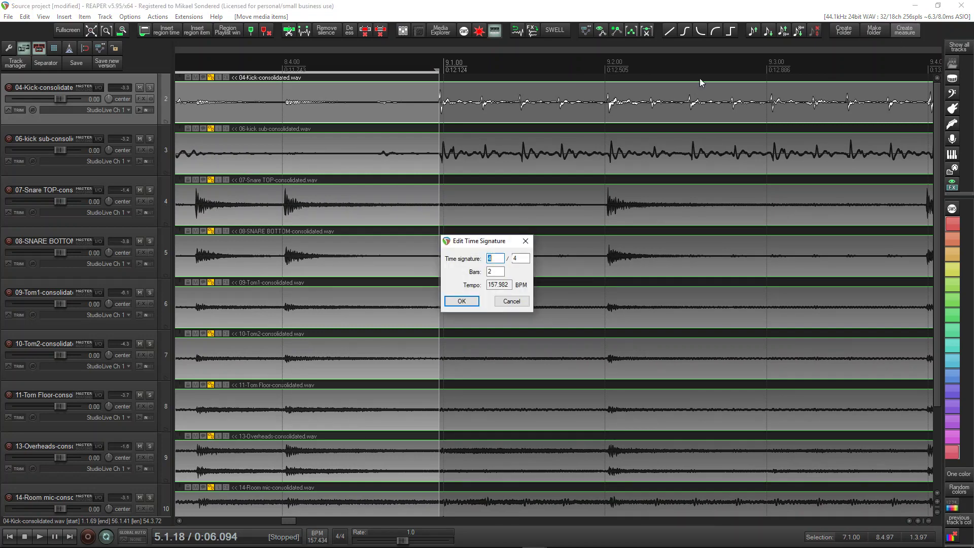
pyautogui.click(461, 301)
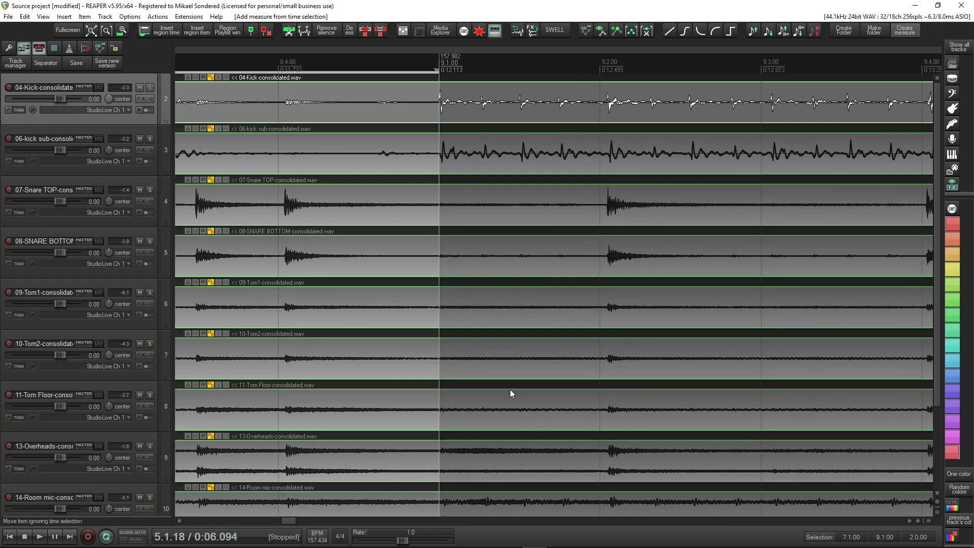
pyautogui.moveTo(293, 519); pyautogui.dragTo(270, 528)
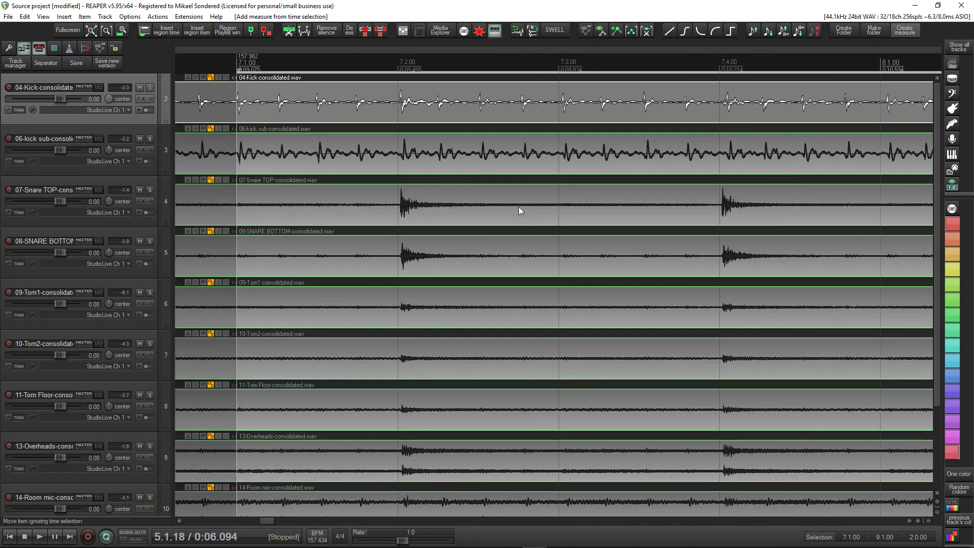
pyautogui.scroll(-2, 519, 210)
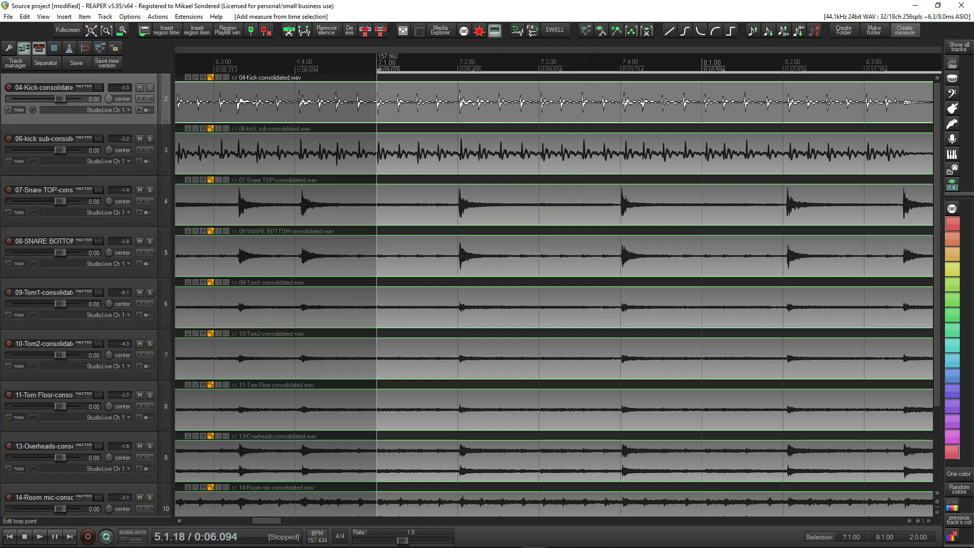